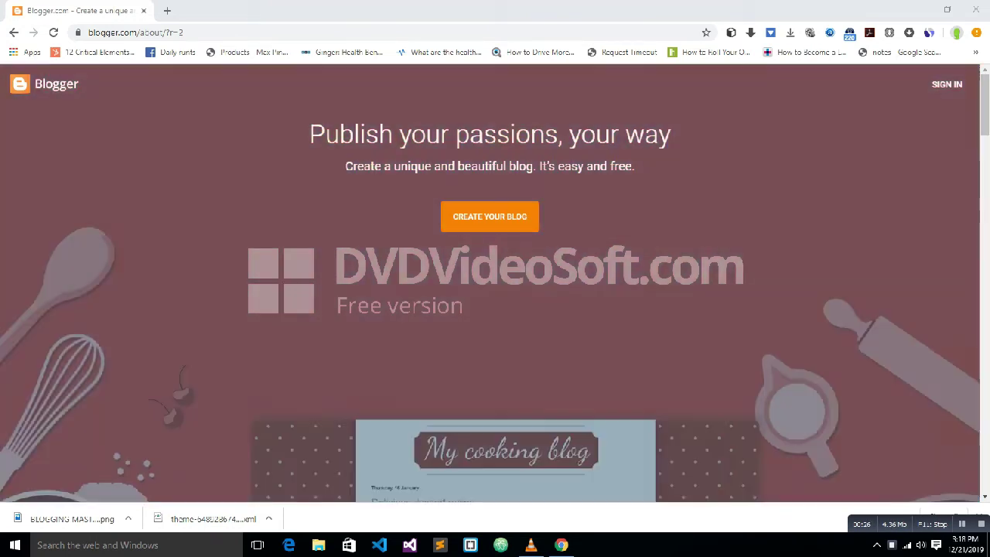
# Start creating a new blog and sign in with the first listed Google account.
pyautogui.moveTo(984, 106); pyautogui.dragTo(985, 184)
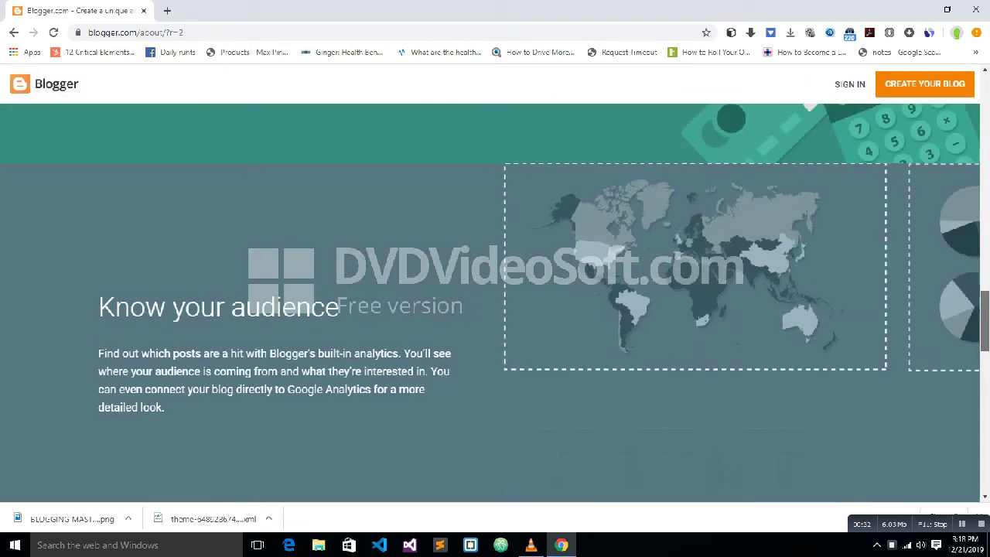
pyautogui.moveTo(985, 184)
pyautogui.mouseDown()
pyautogui.moveTo(984, 453)
pyautogui.moveTo(984, 104)
pyautogui.mouseUp()
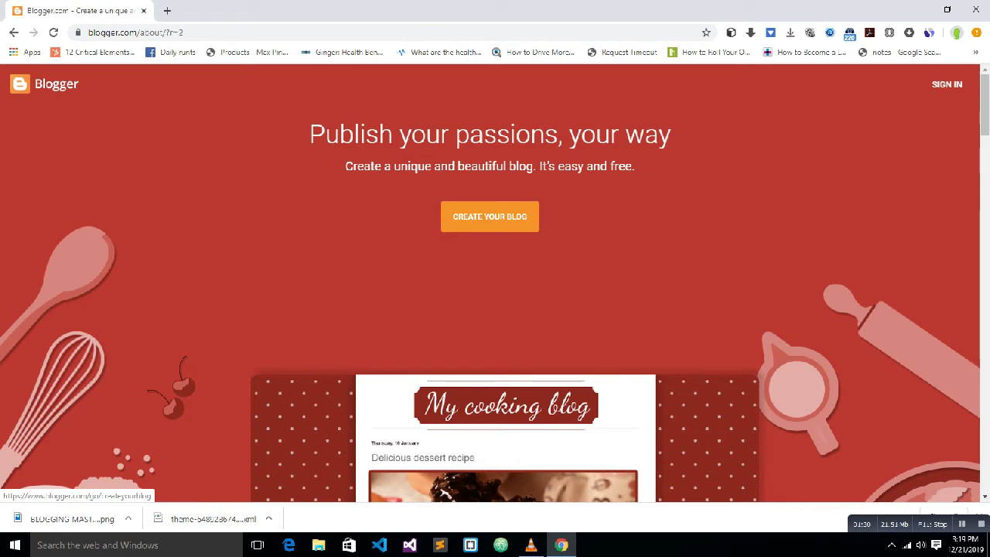
pyautogui.click(490, 216)
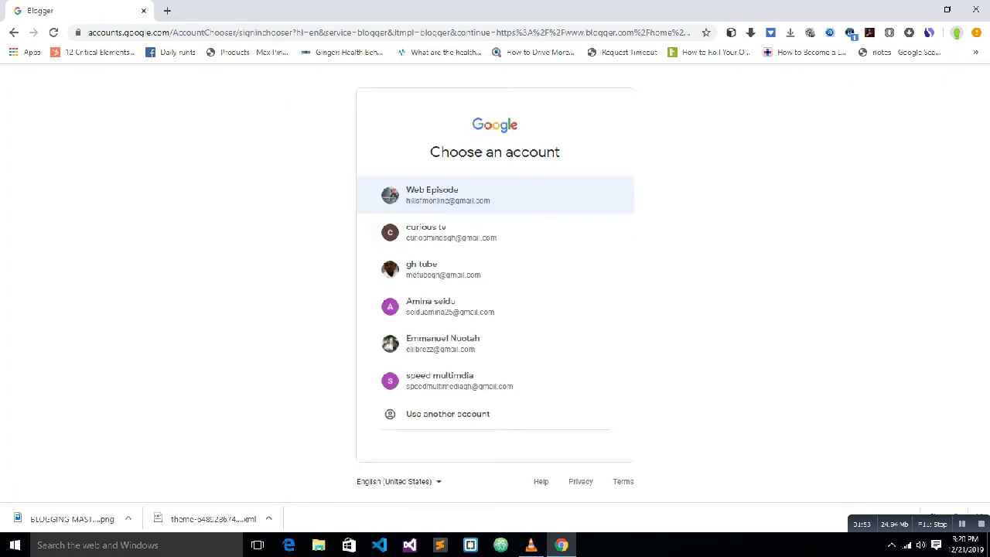
pyautogui.click(495, 194)
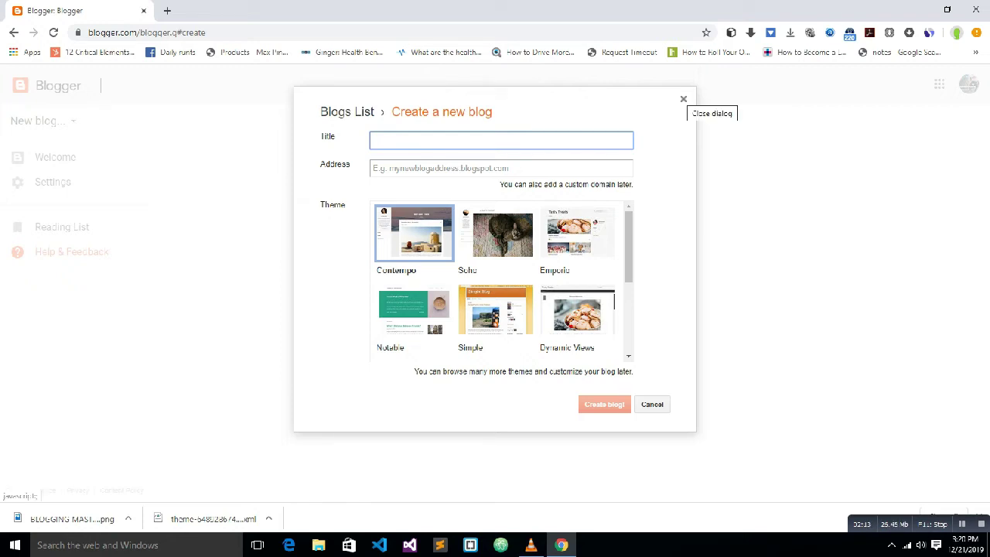
# Close the Create a new blog form and go to the account settings.
pyautogui.click(683, 99)
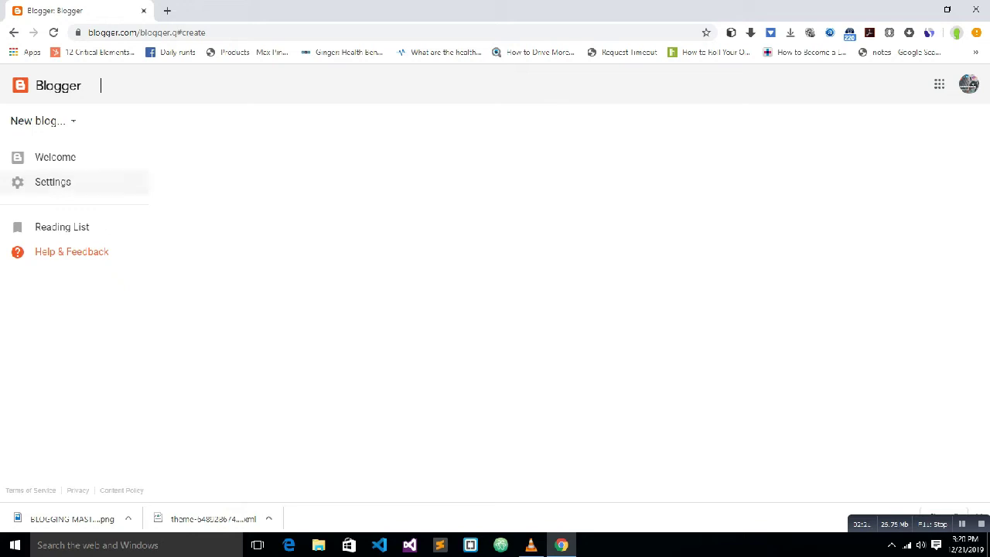
pyautogui.click(53, 182)
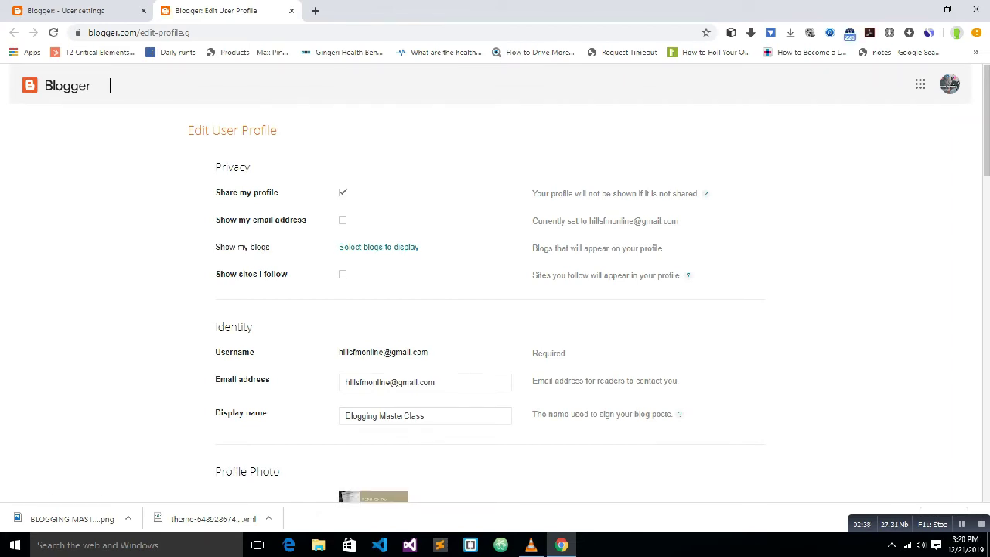
pyautogui.scroll(-1, 495, 287)
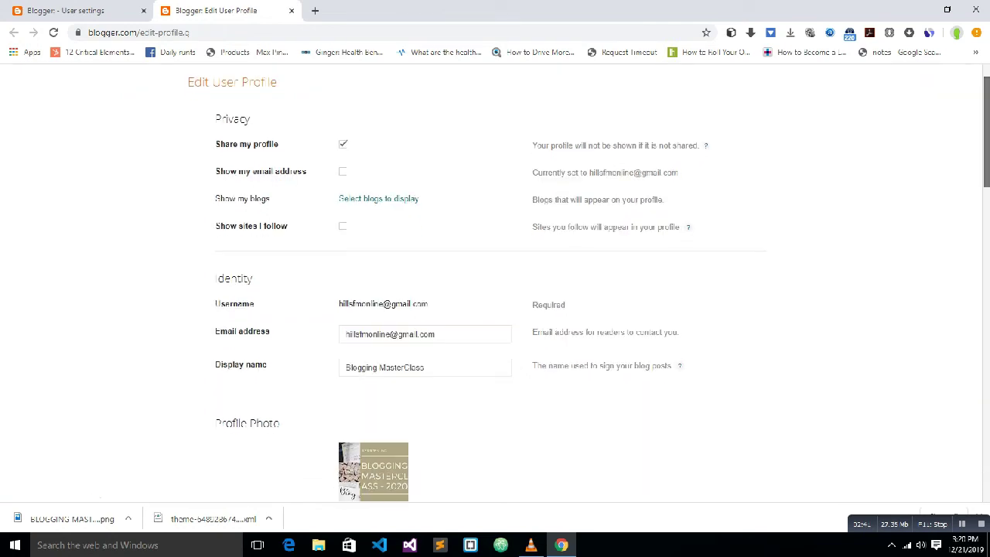
pyautogui.scroll(-3, 495, 286)
pyautogui.scroll(-3, 495, 286)
pyautogui.scroll(-2, 495, 287)
pyautogui.scroll(-1, 495, 287)
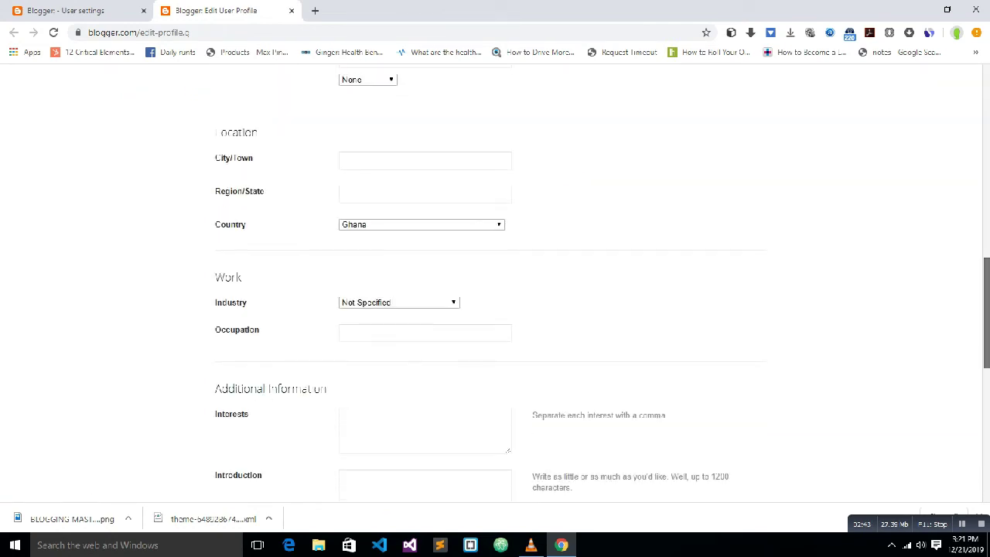
pyautogui.scroll(-3, 495, 286)
pyautogui.scroll(-3, 495, 286)
pyautogui.scroll(3, 495, 286)
pyautogui.scroll(7, 495, 286)
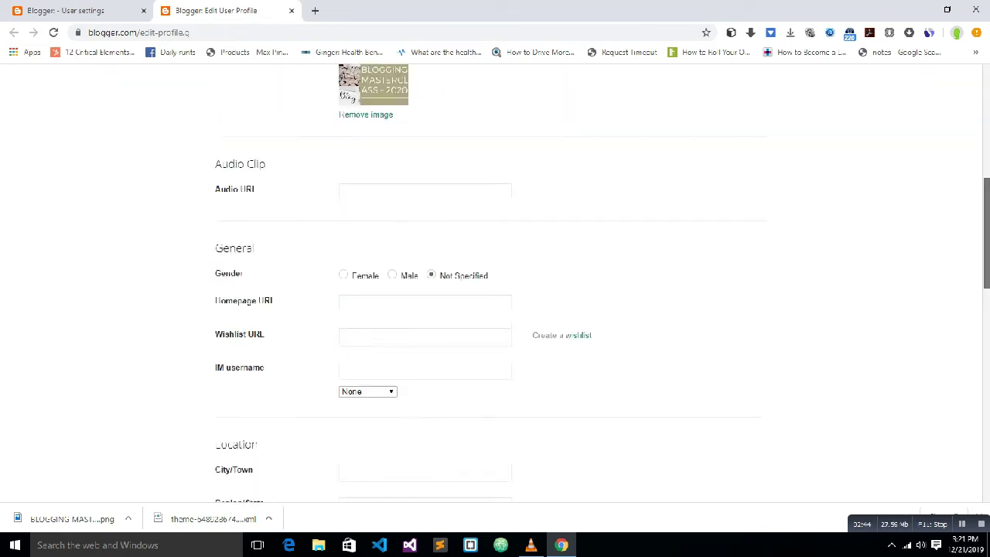
pyautogui.scroll(3, 495, 286)
pyautogui.scroll(3, 495, 286)
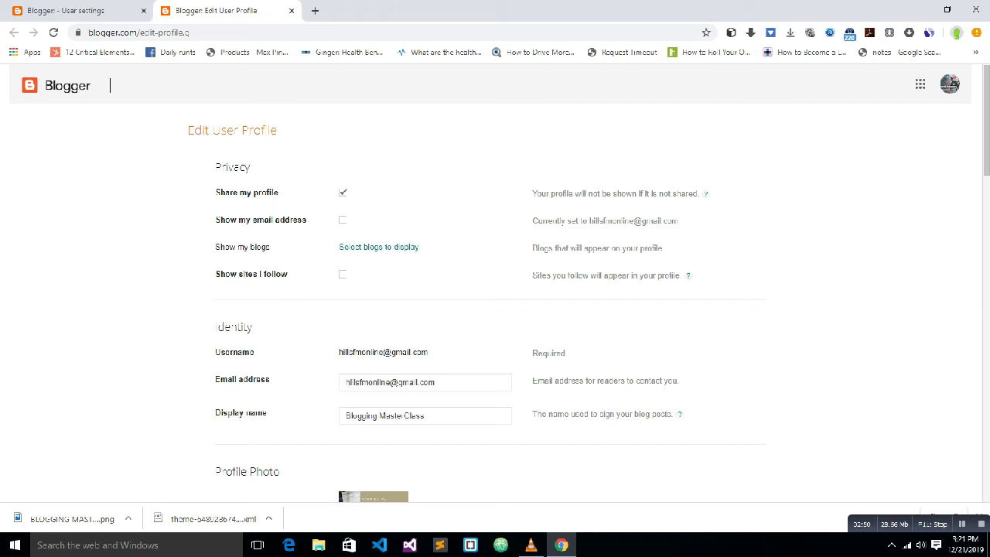
pyautogui.scroll(-1, 495, 286)
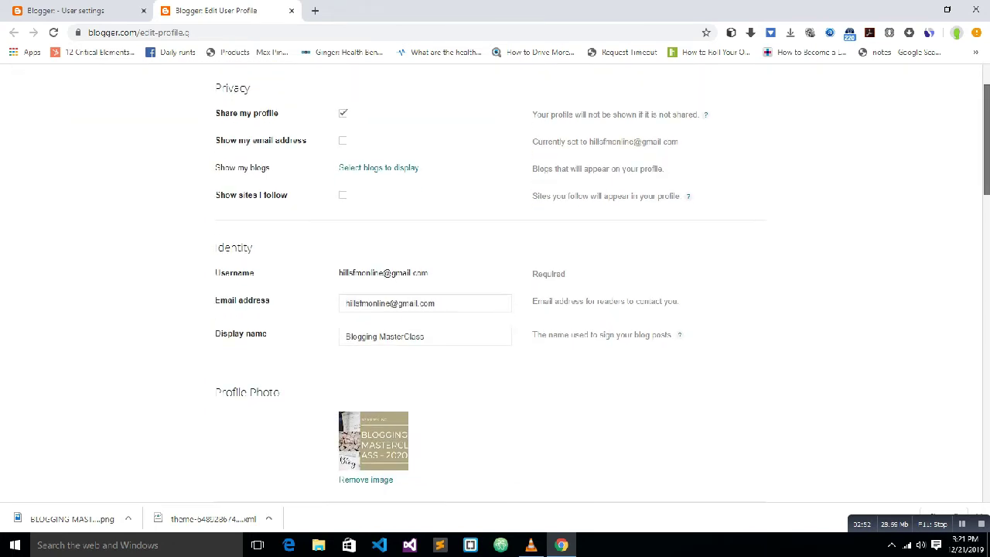
pyautogui.scroll(-1, 495, 286)
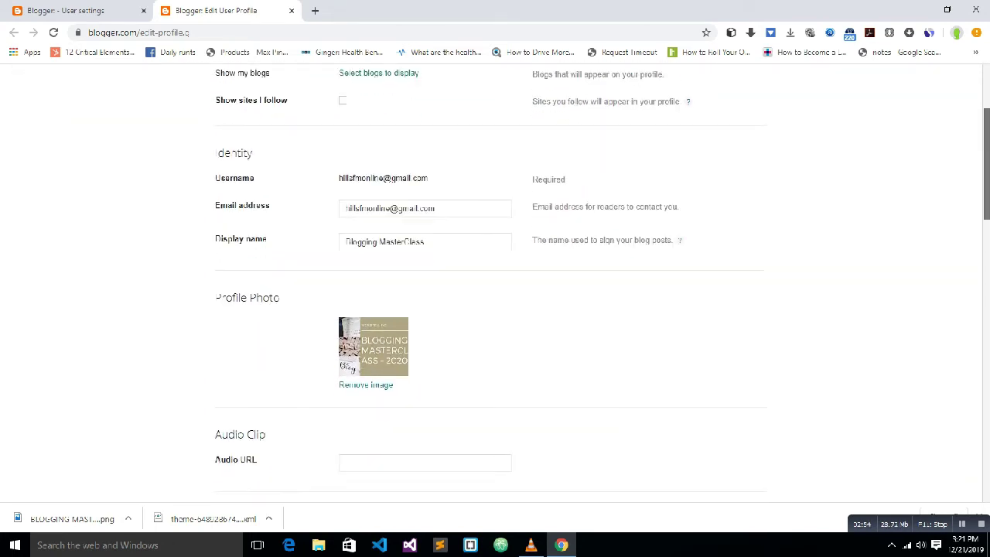
pyautogui.scroll(-2, 495, 286)
pyautogui.scroll(4, 494, 286)
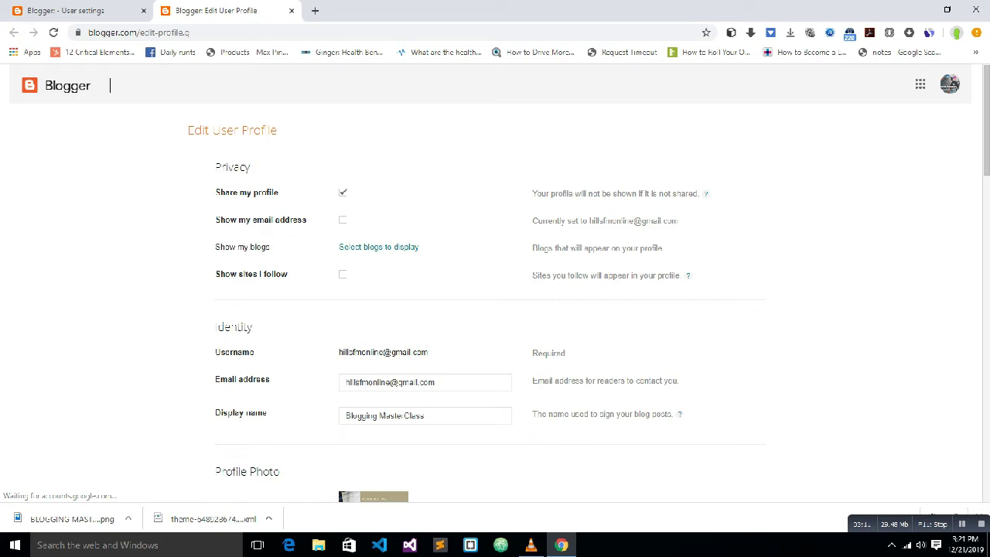
pyautogui.scroll(-1, 490, 284)
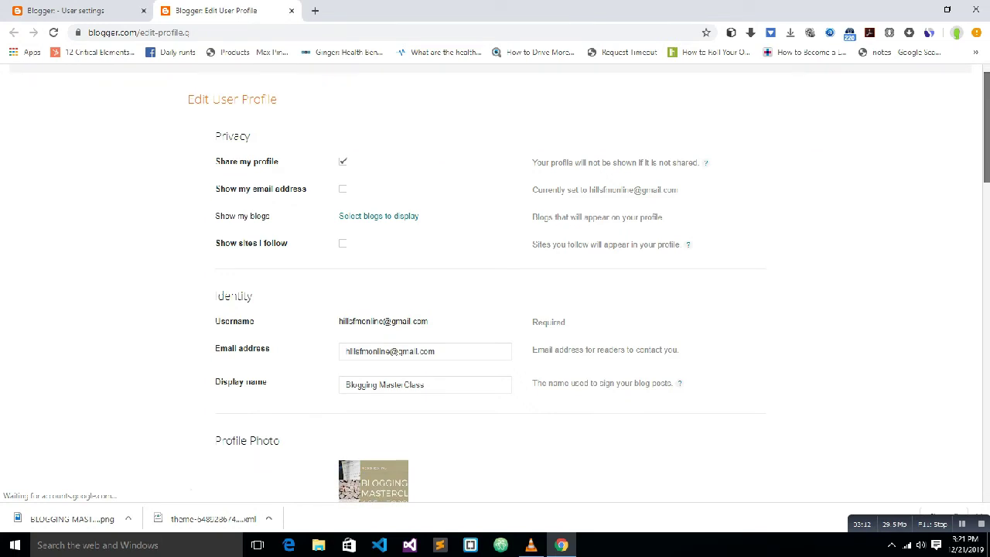
pyautogui.scroll(-1, 495, 284)
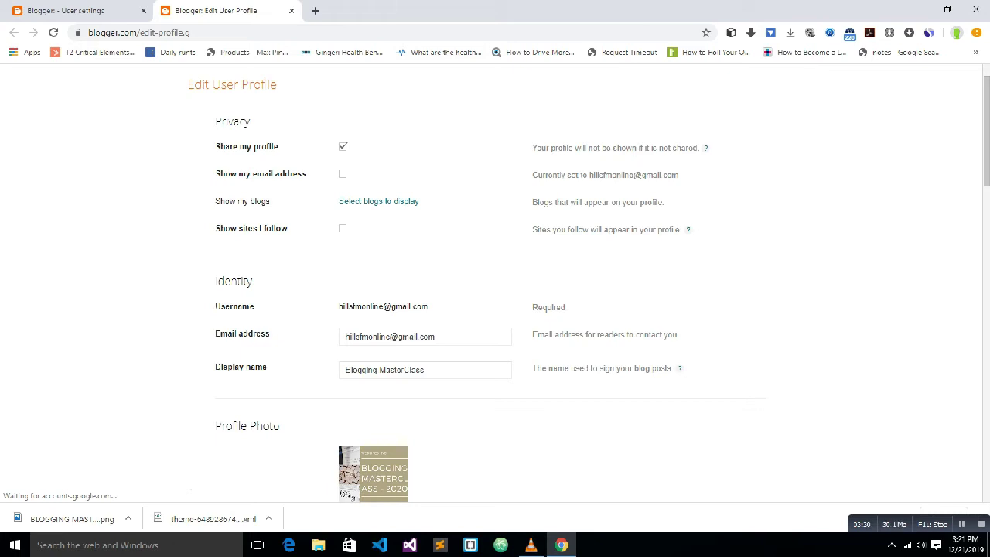
pyautogui.scroll(-1, 494, 286)
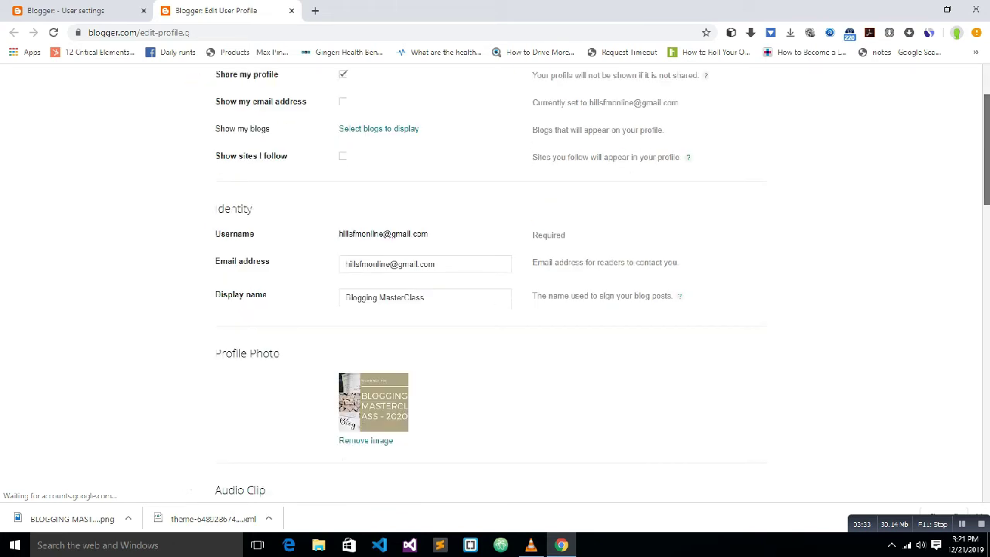
pyautogui.scroll(-2, 495, 286)
pyautogui.scroll(-2, 495, 287)
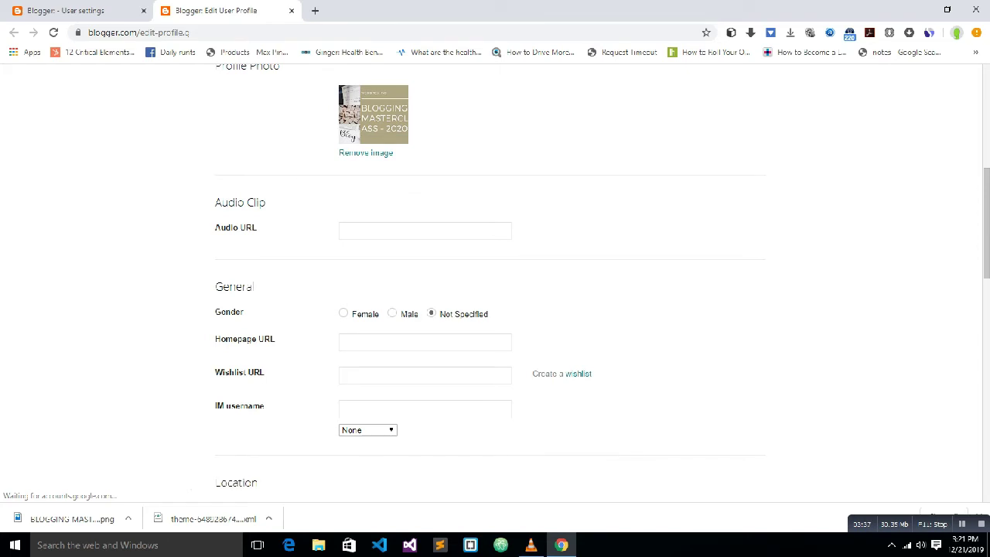
pyautogui.scroll(-4, 495, 287)
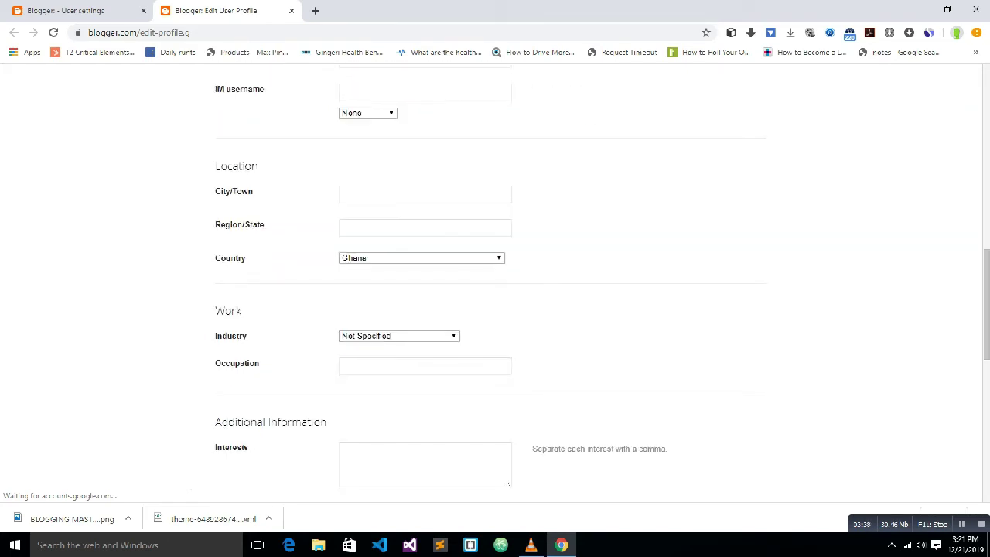
pyautogui.scroll(-1, 495, 286)
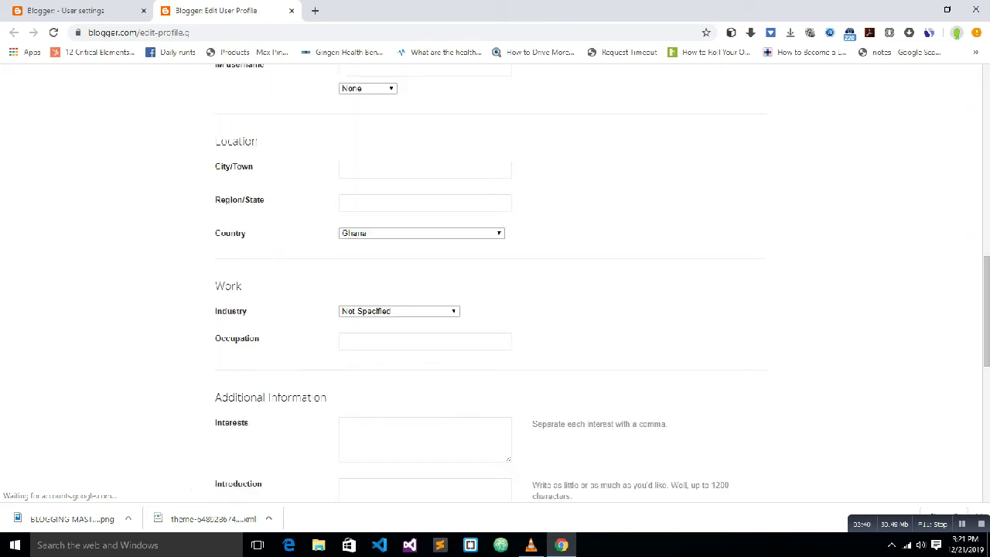
pyautogui.scroll(-2, 495, 287)
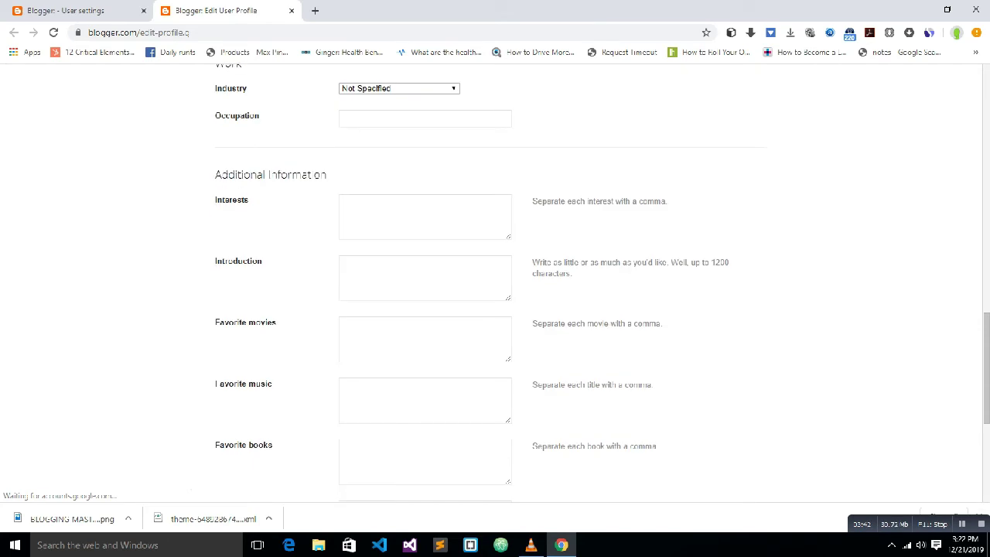
pyautogui.scroll(-1, 495, 286)
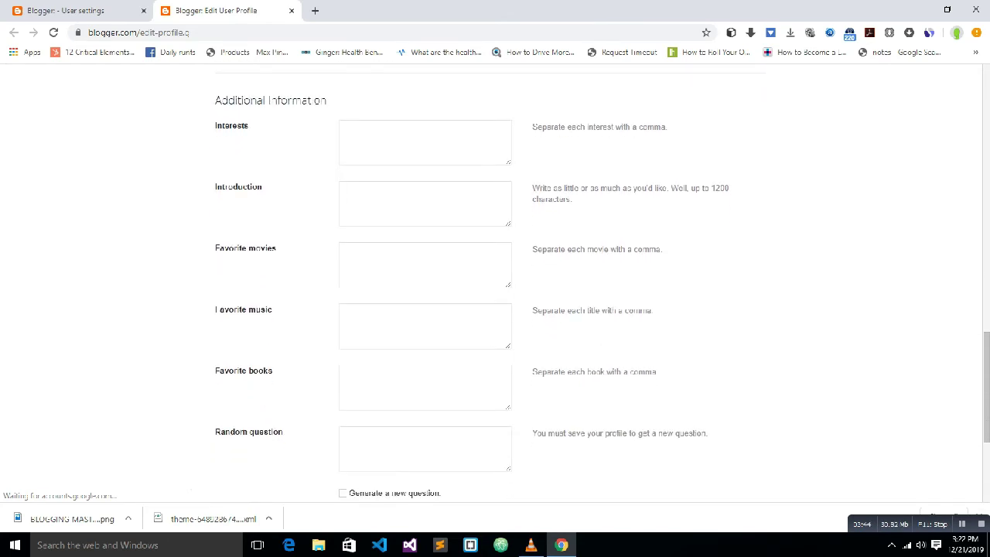
pyautogui.scroll(-1, 495, 286)
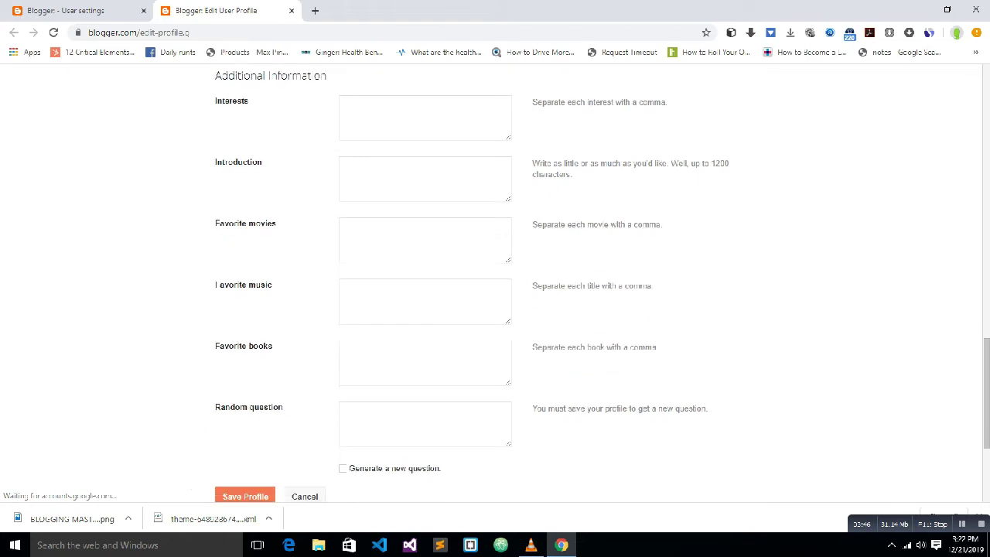
pyautogui.scroll(-1, 495, 286)
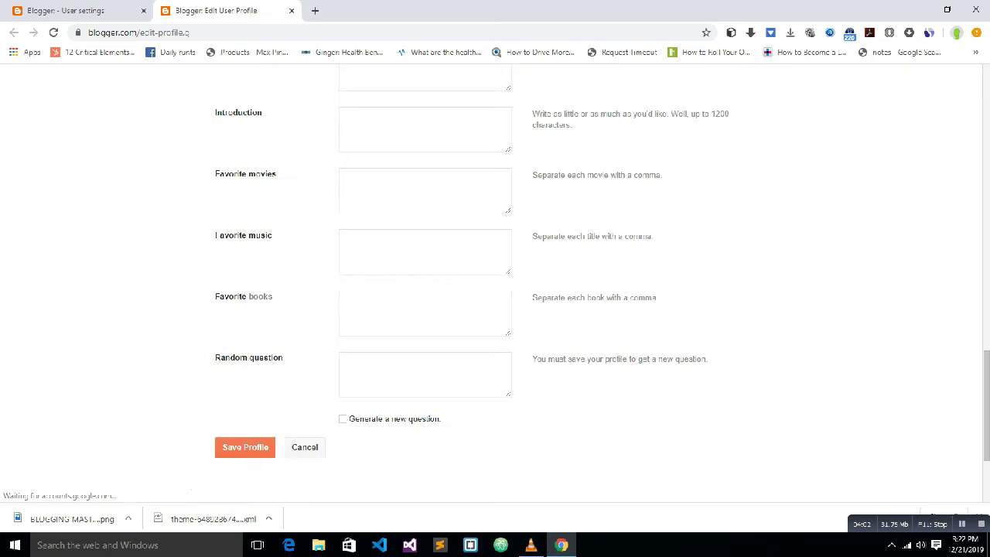
pyautogui.press('Tab')
pyautogui.hotkey('shift', 'Tab')
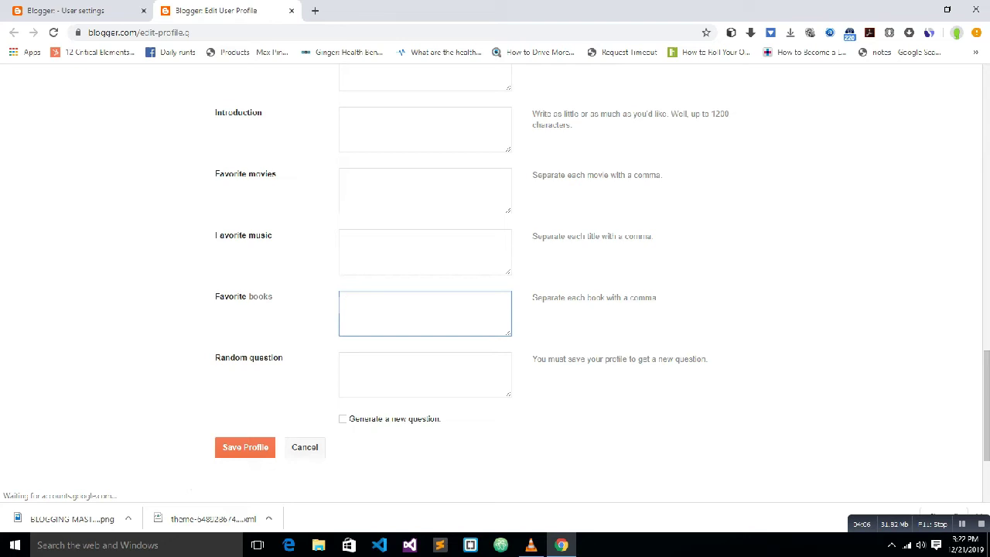
pyautogui.scroll(4, 495, 287)
pyautogui.scroll(1, 495, 286)
pyautogui.scroll(1, 495, 286)
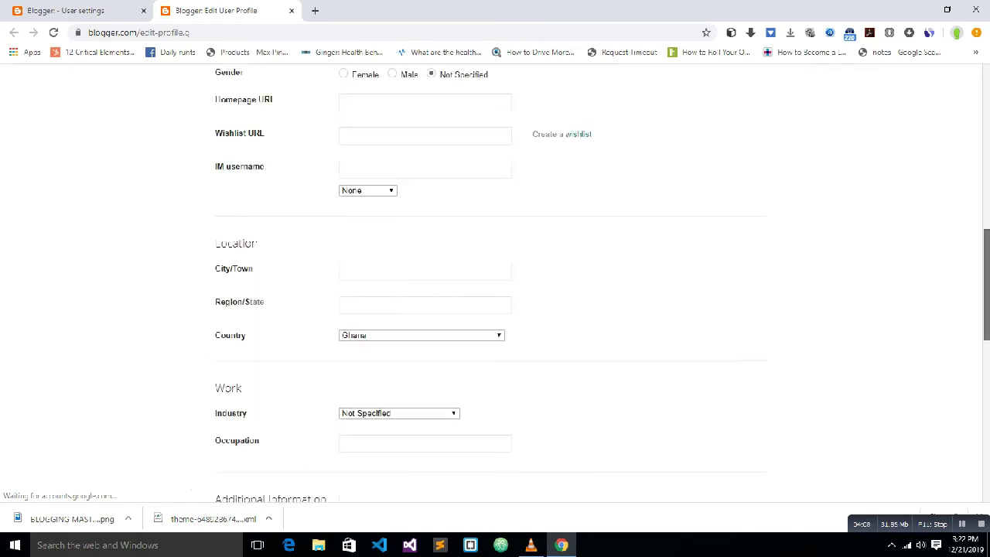
pyautogui.scroll(2, 495, 286)
pyautogui.scroll(2, 495, 287)
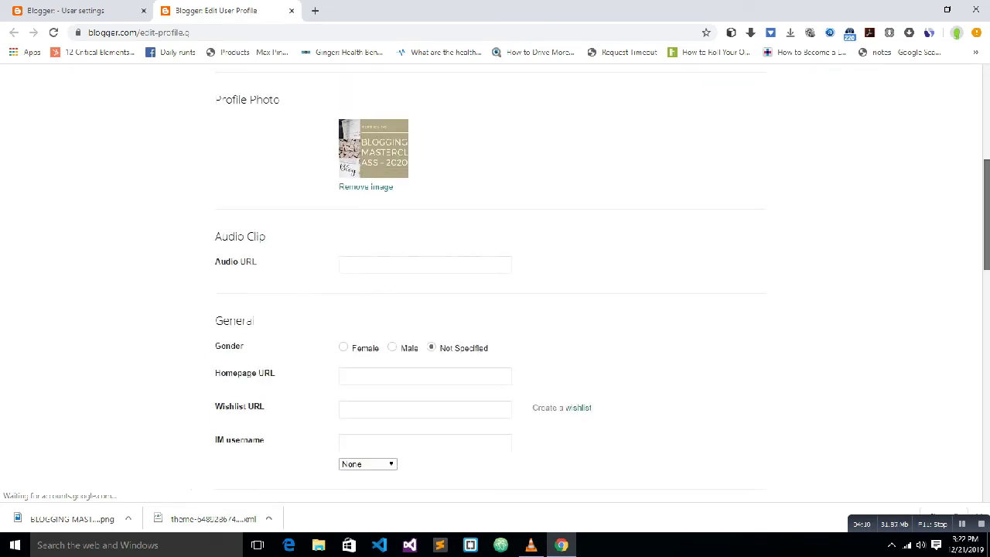
pyautogui.scroll(2, 495, 286)
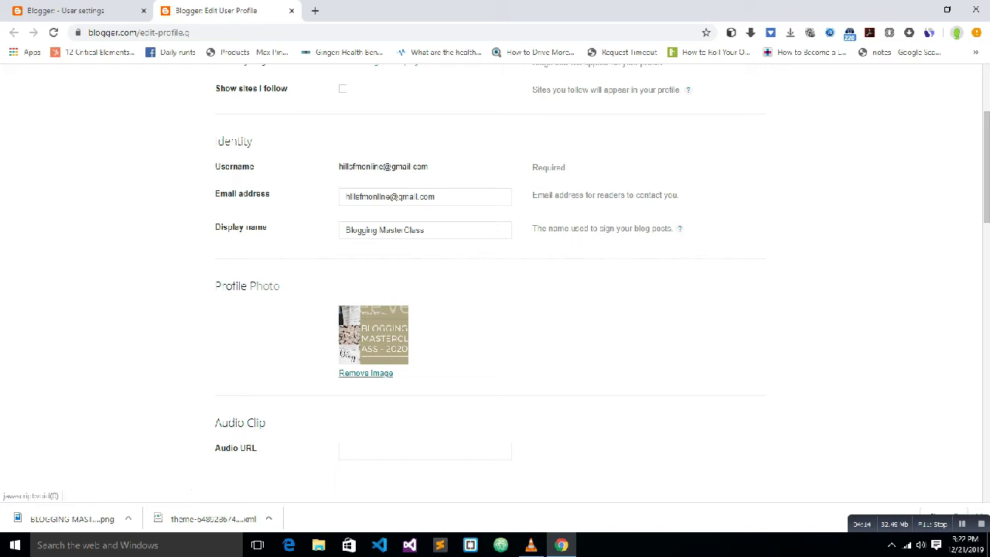
# Swap the profile photo for the BLOGGING MASTER CLASS promo image uploaded from the computer.
pyautogui.click(366, 373)
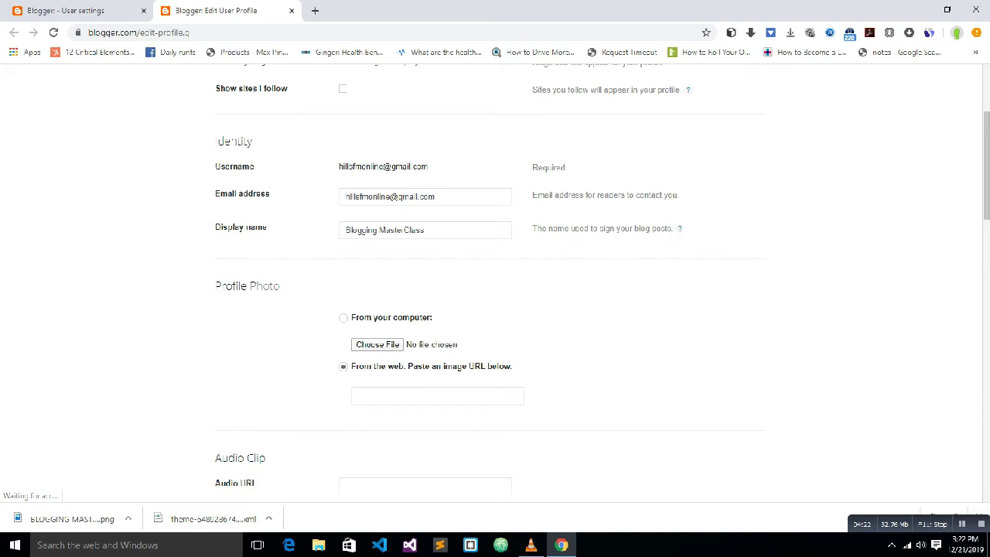
pyautogui.click(344, 317)
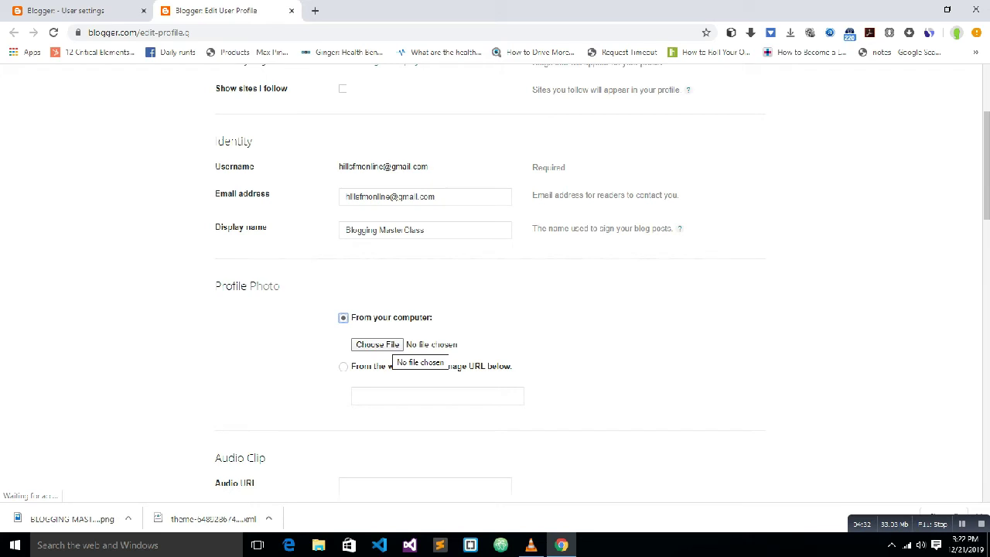
pyautogui.click(387, 344)
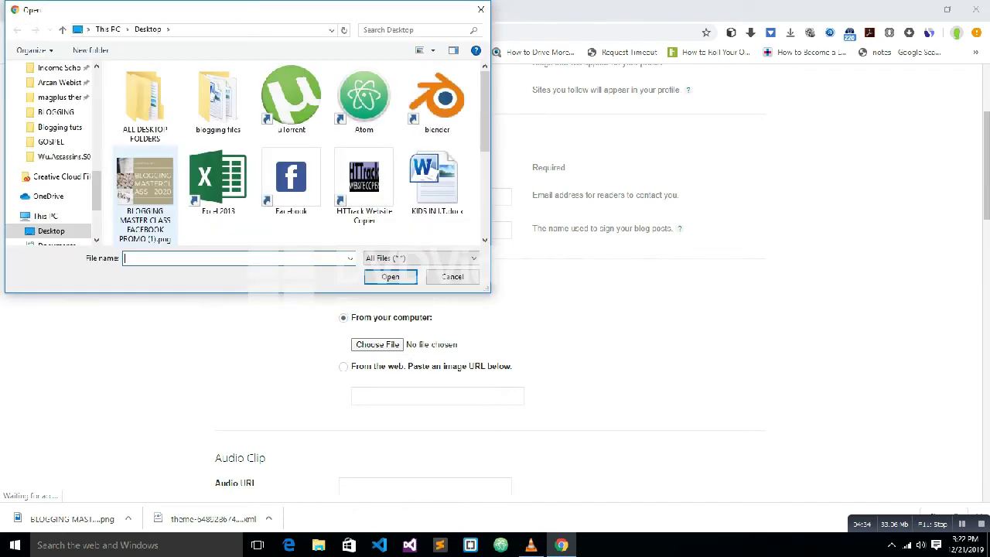
pyautogui.click(145, 193)
pyautogui.click(390, 276)
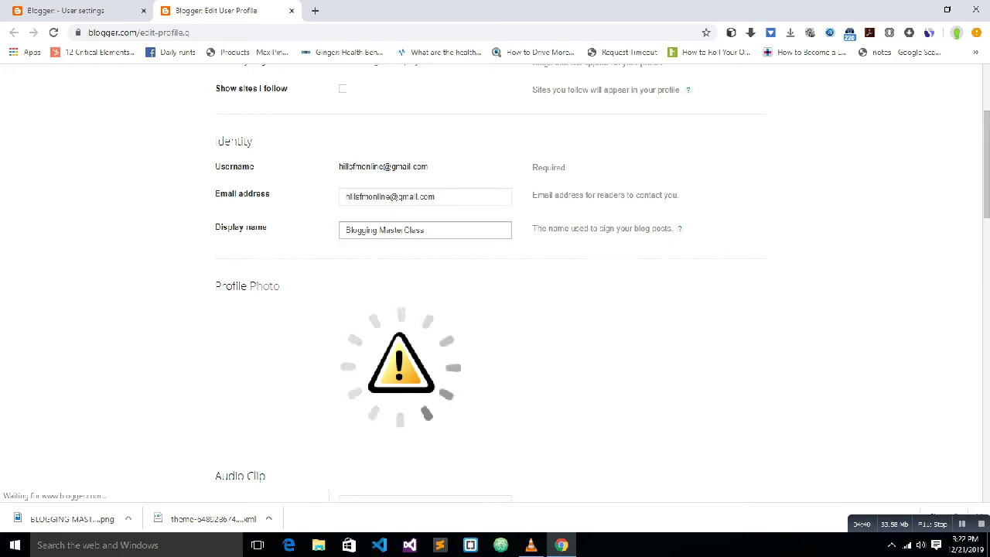
pyautogui.hotkey('ctrl', 'a')
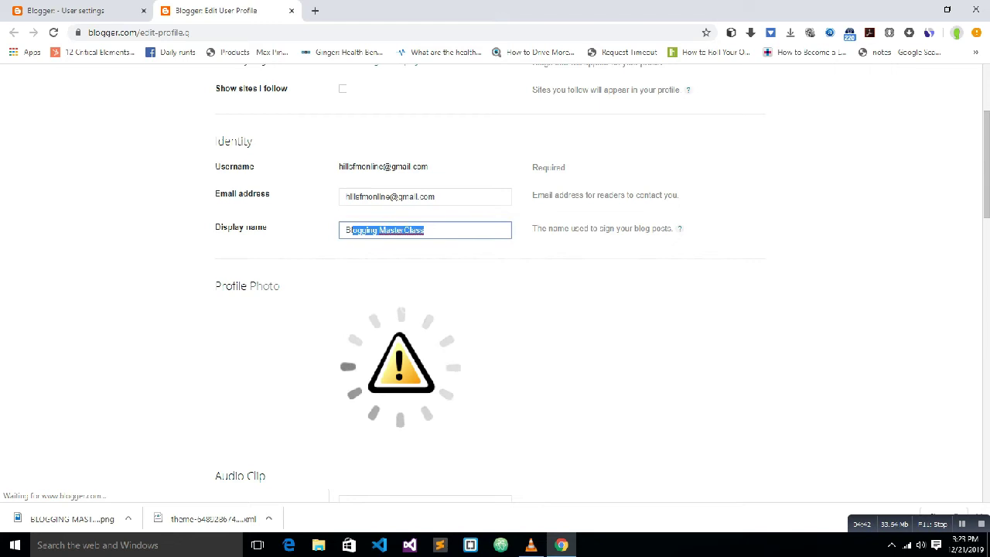
pyautogui.press('End')
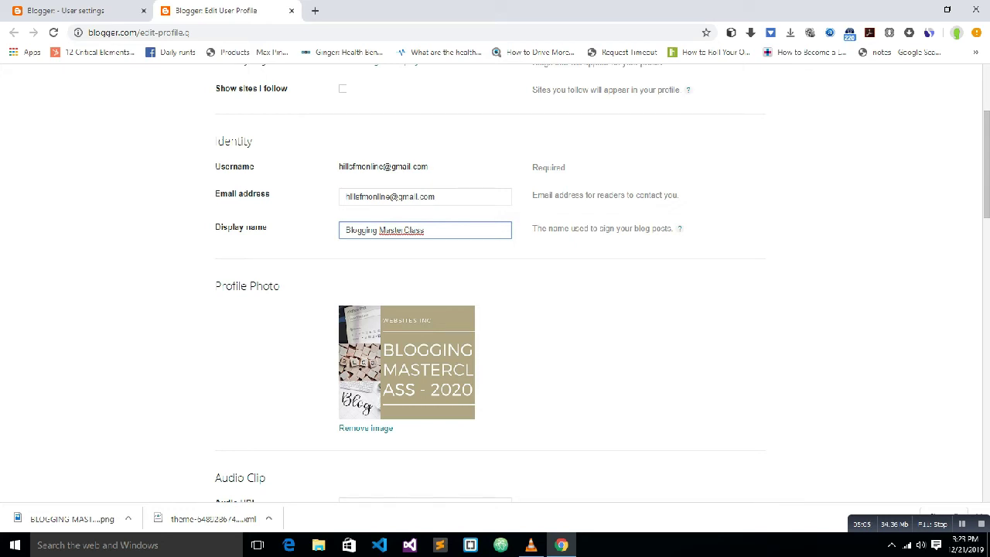
# Save the Edit User Profile changes and close that tab back to User settings.
pyautogui.scroll(-5, 495, 309)
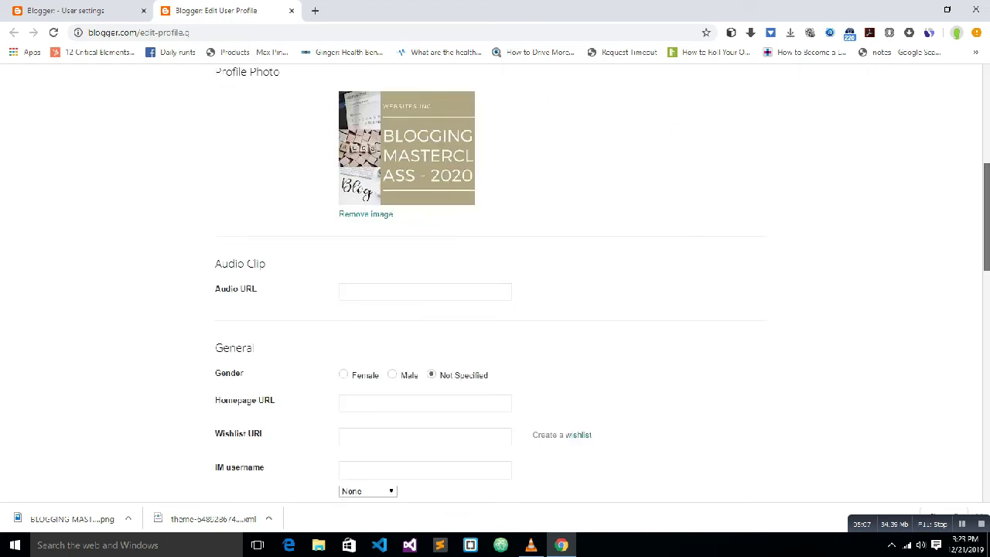
pyautogui.scroll(-3, 495, 282)
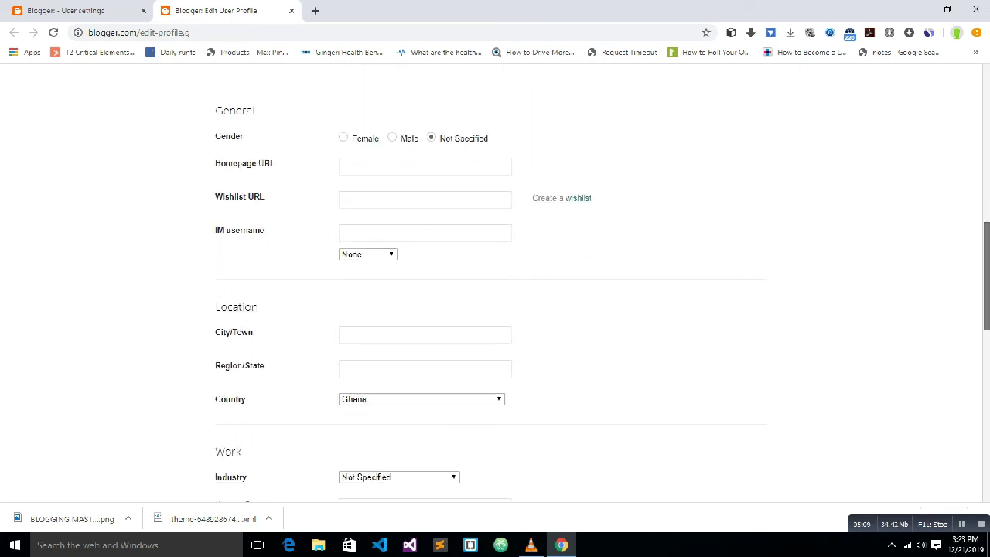
pyautogui.scroll(-3, 495, 282)
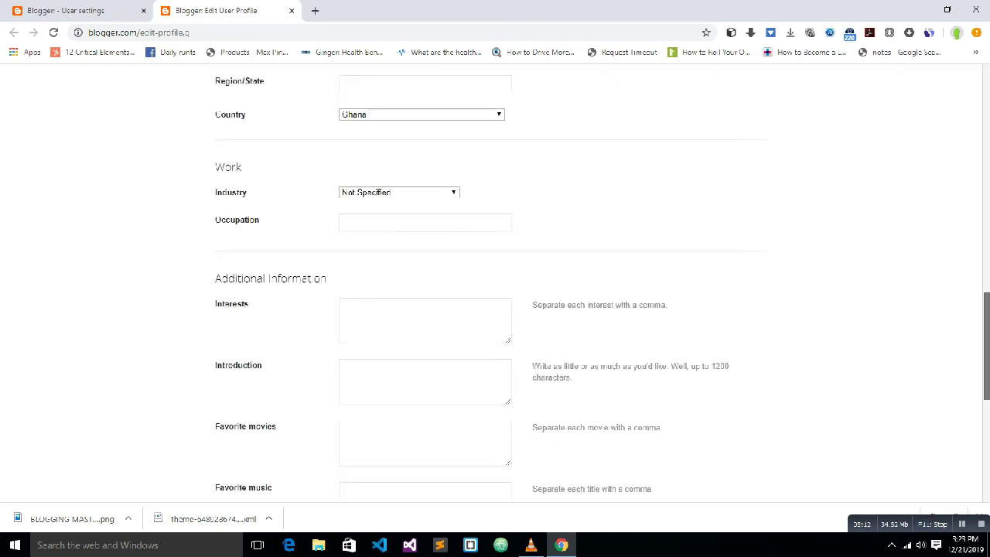
pyautogui.scroll(-2, 495, 282)
pyautogui.scroll(-2, 495, 283)
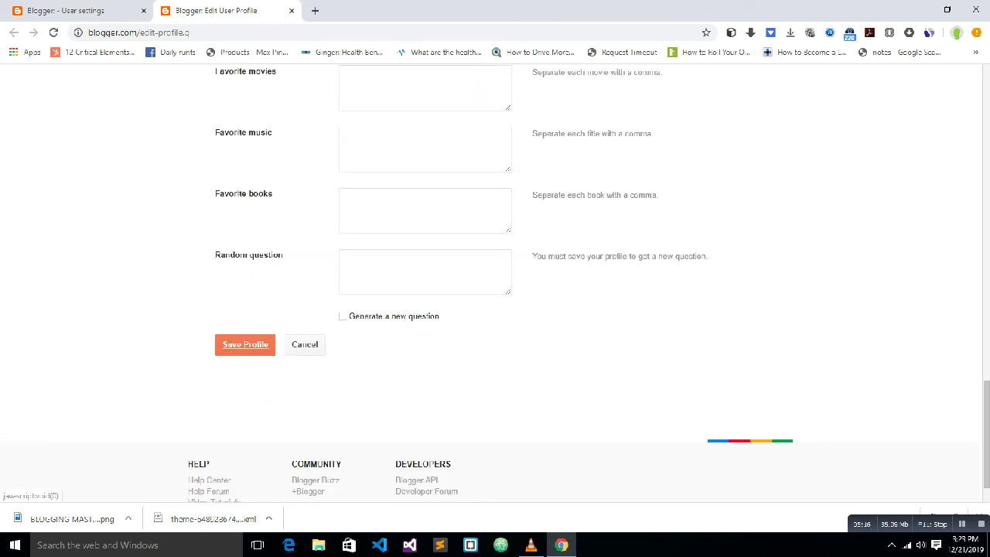
pyautogui.click(245, 344)
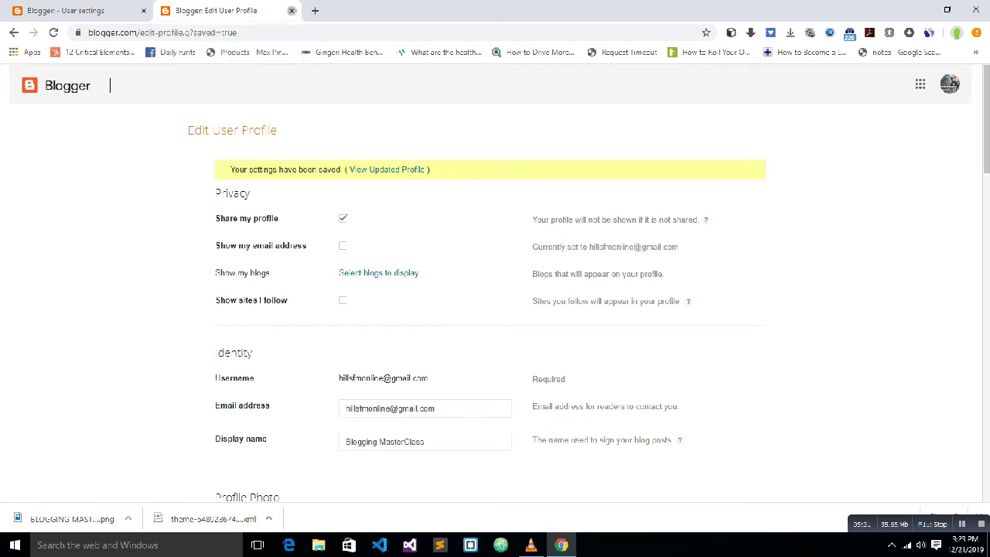
pyautogui.click(291, 10)
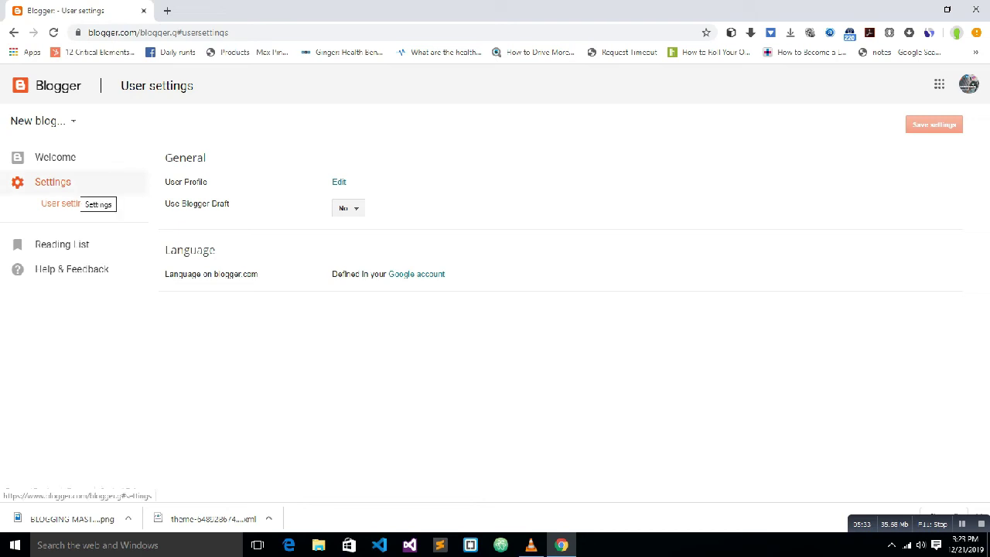
# Title the new blog Tech-Hubb and set its address to the available tech-hubb2.blogspot.com.
pyautogui.click(55, 157)
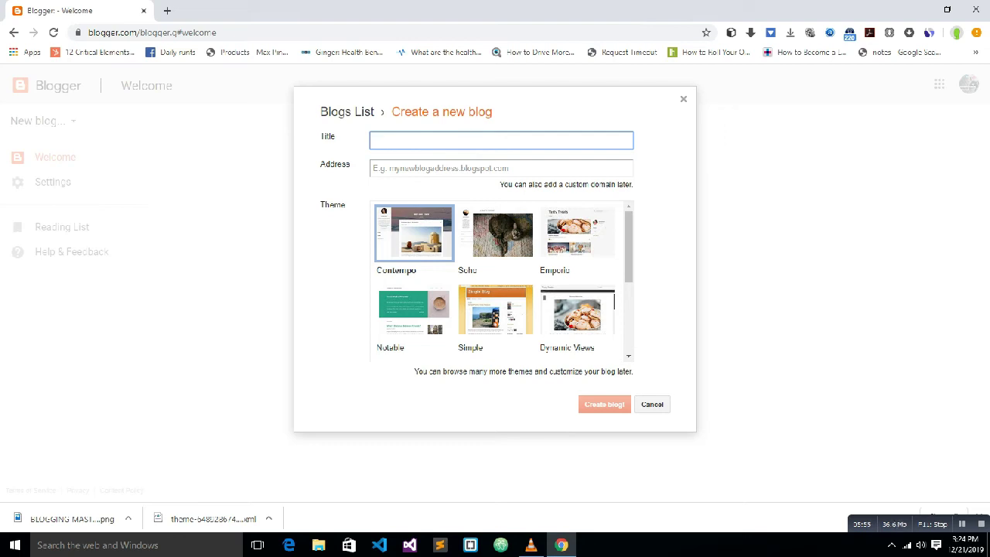
pyautogui.write('Tech')
pyautogui.write('-Hubs')
pyautogui.press('Tab')
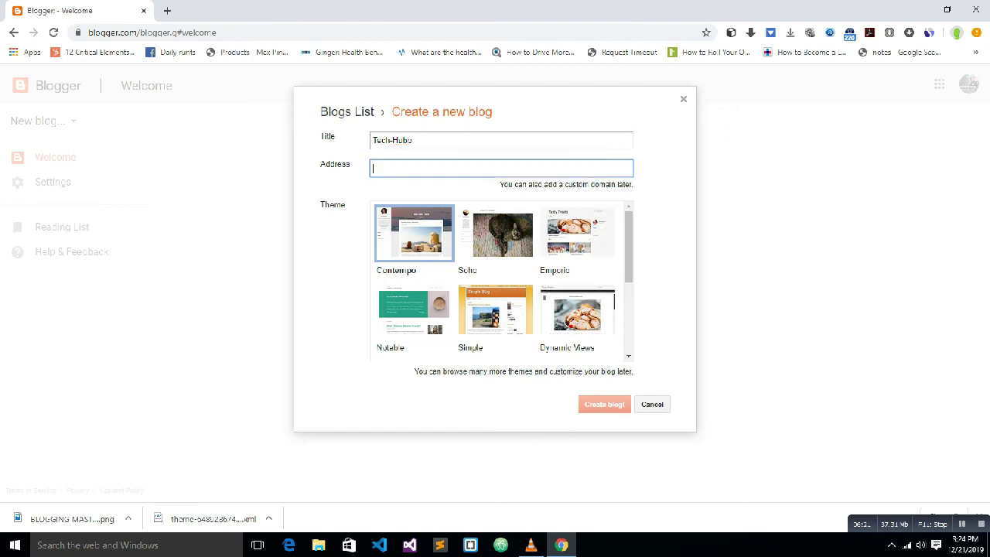
pyautogui.write('te')
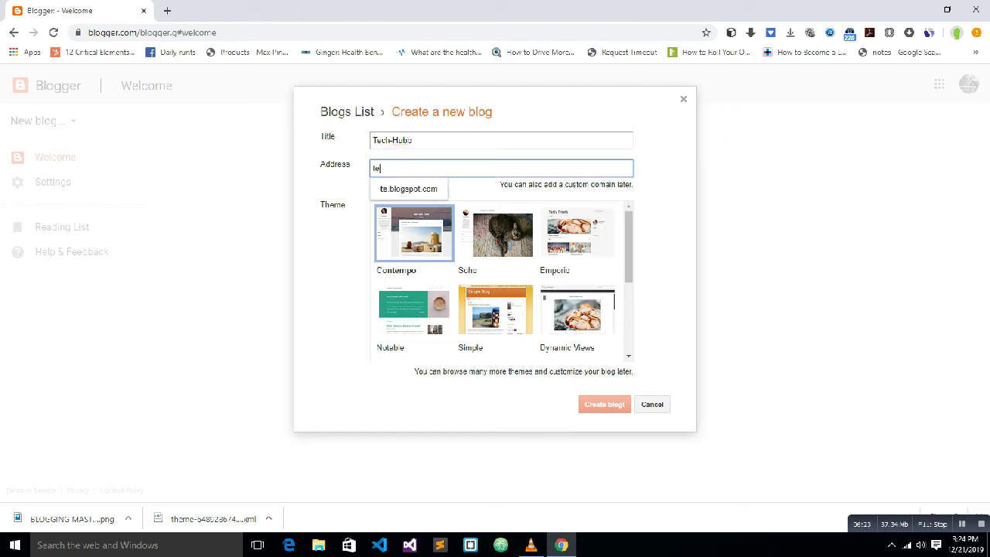
pyautogui.write('ch')
pyautogui.write('-h')
pyautogui.press('BackSpace')
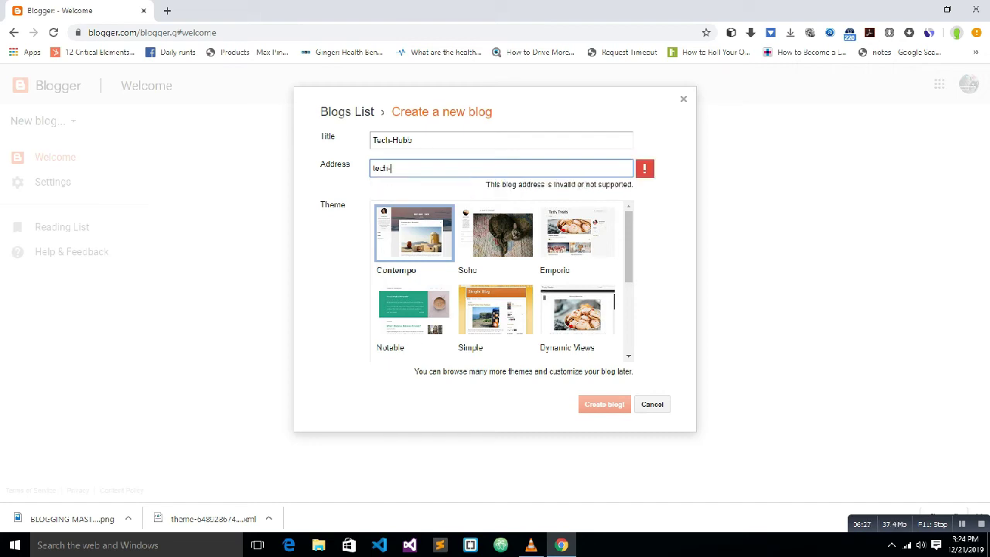
pyautogui.write('hubb1')
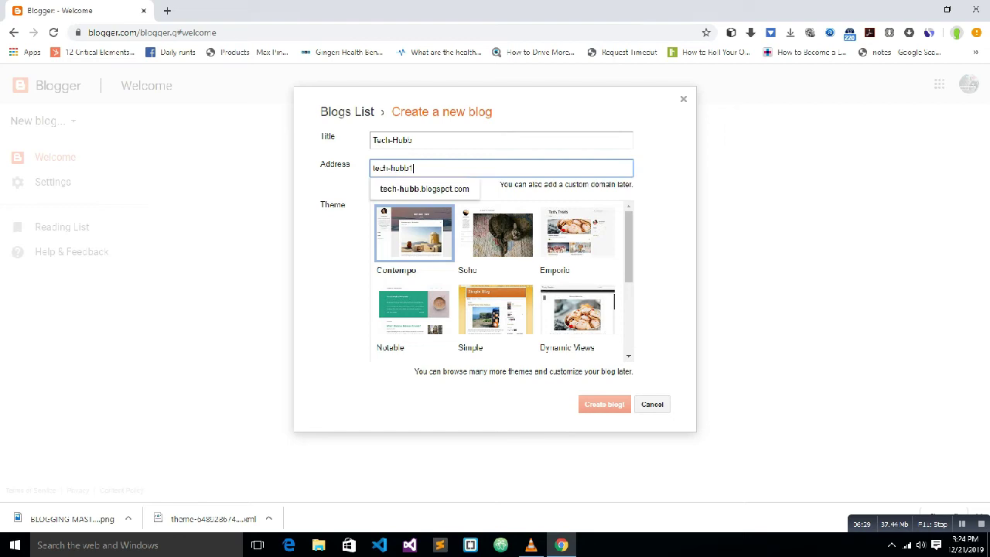
pyautogui.press('Return')
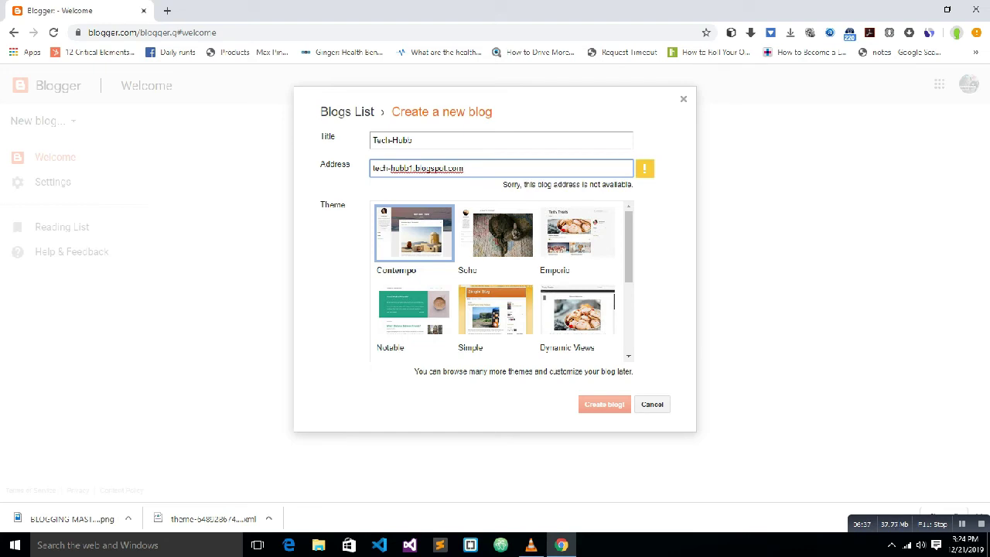
pyautogui.press('BackSpace')
pyautogui.write('2')
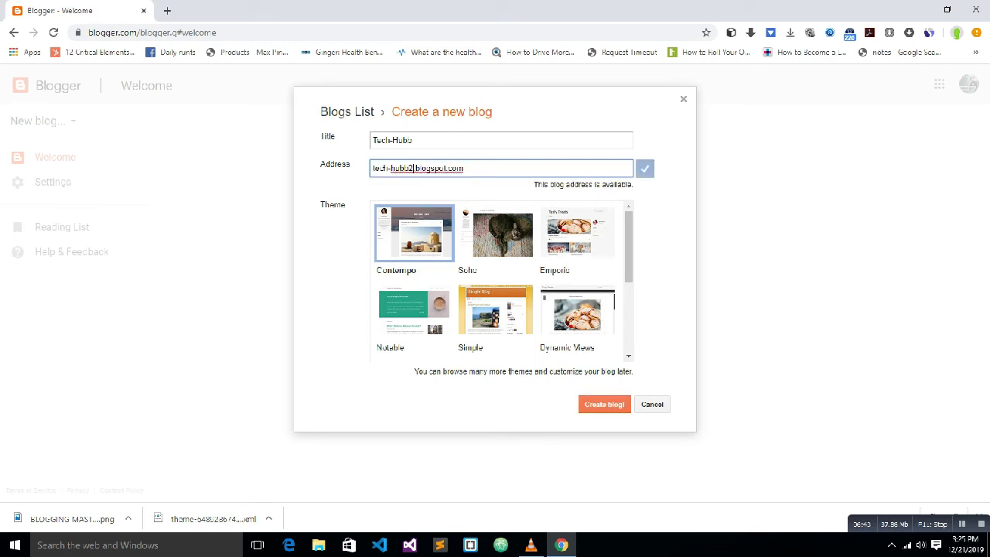
# Choose the Notable theme and create the Tech-Hubb blog at tech-hubb2.
pyautogui.scroll(-1, 504, 280)
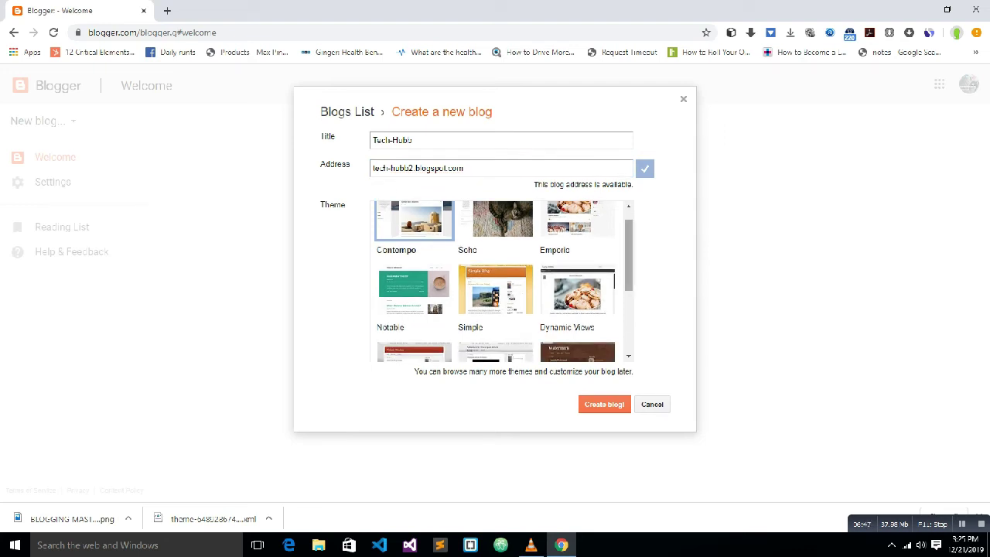
pyautogui.scroll(-2, 503, 281)
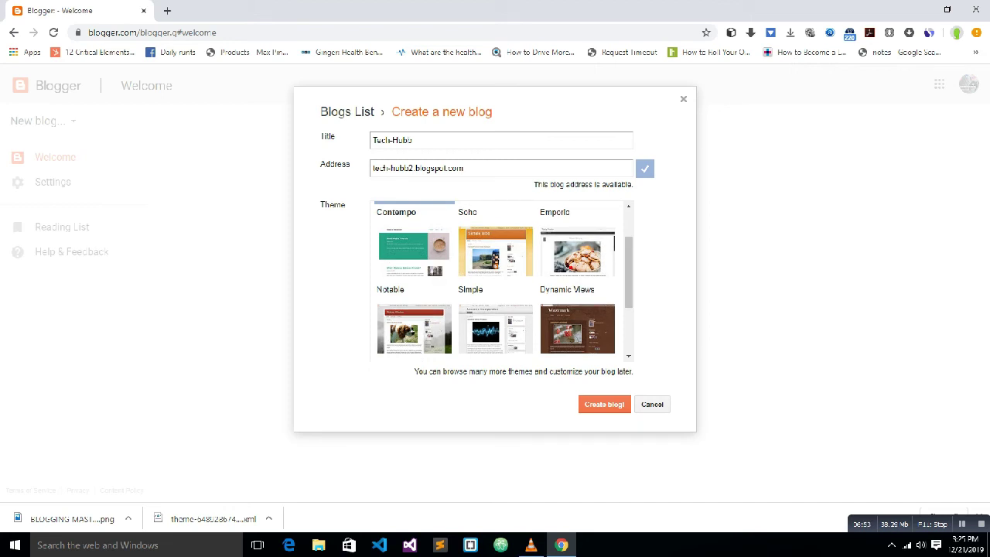
pyautogui.scroll(-3, 504, 281)
pyautogui.scroll(-2, 504, 281)
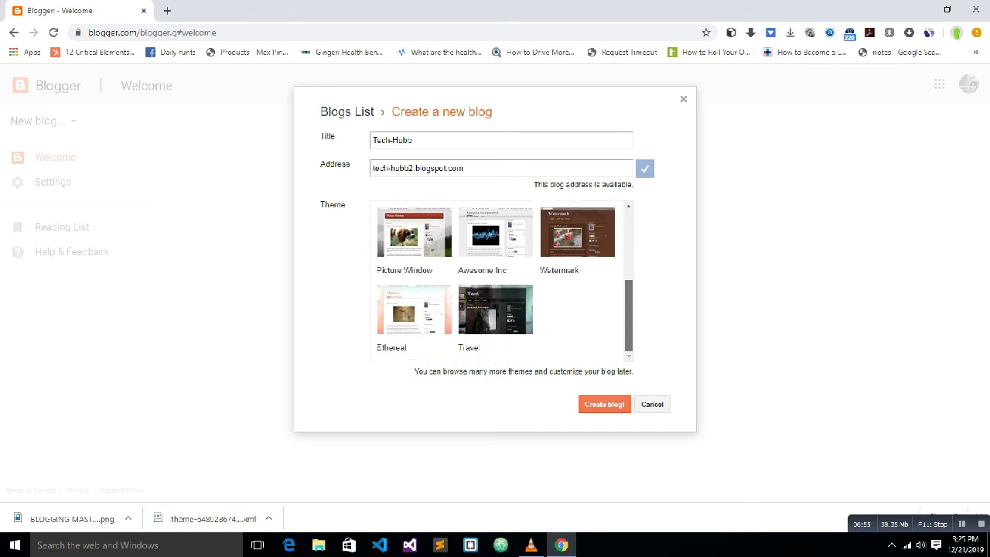
pyautogui.scroll(5, 501, 281)
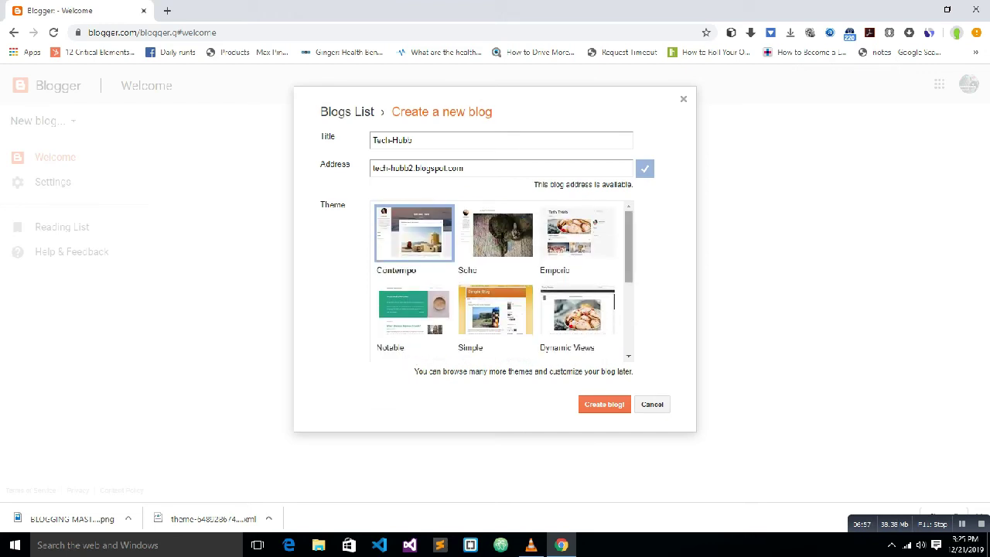
pyautogui.scroll(-2, 503, 281)
pyautogui.scroll(-2, 504, 281)
pyautogui.scroll(-1, 504, 280)
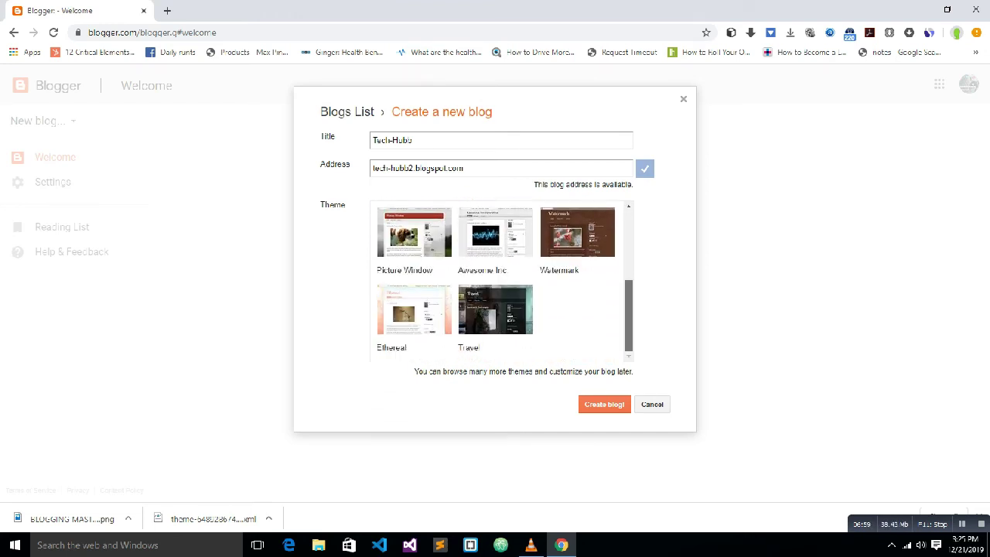
pyautogui.scroll(4, 503, 281)
pyautogui.scroll(1, 504, 281)
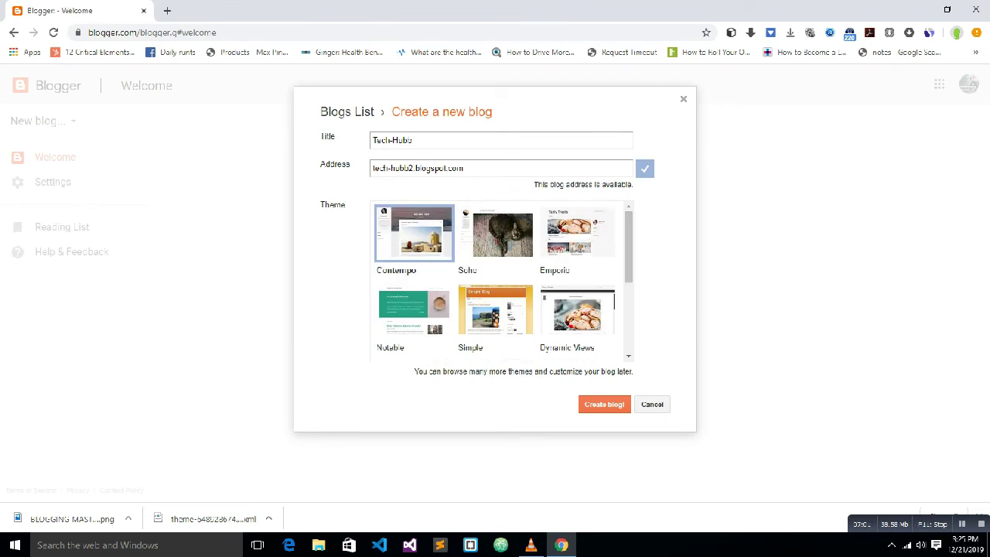
pyautogui.click(414, 311)
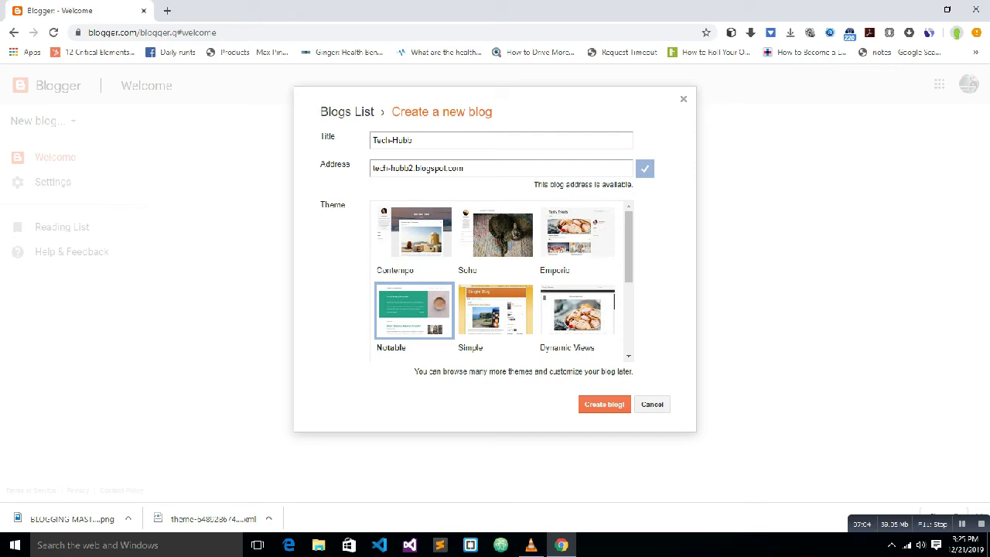
pyautogui.scroll(-1, 503, 280)
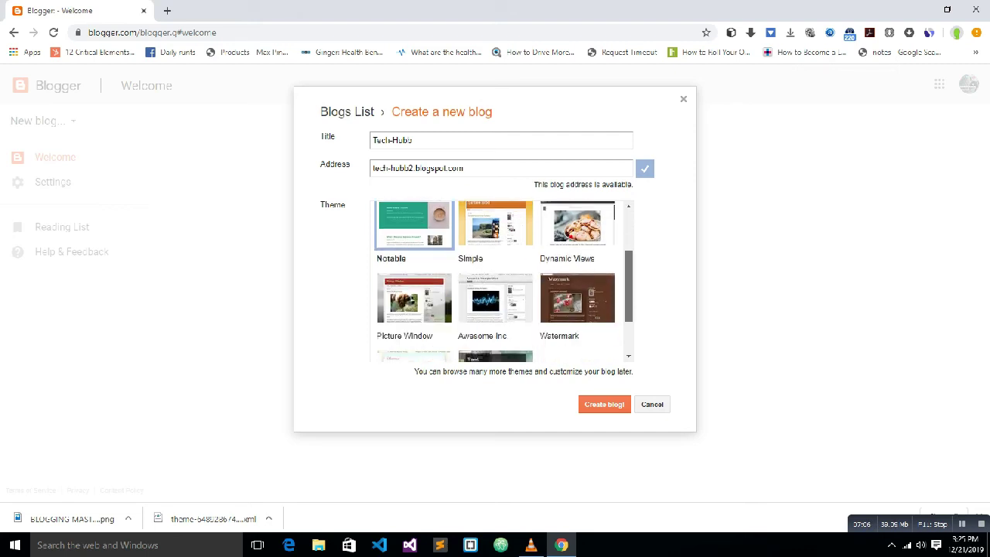
pyautogui.scroll(-1, 504, 281)
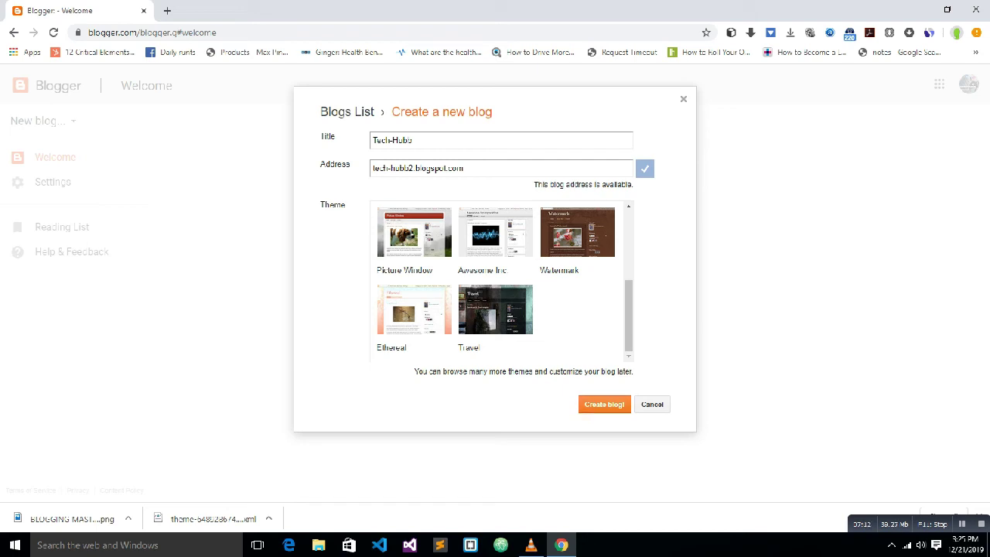
pyautogui.click(604, 404)
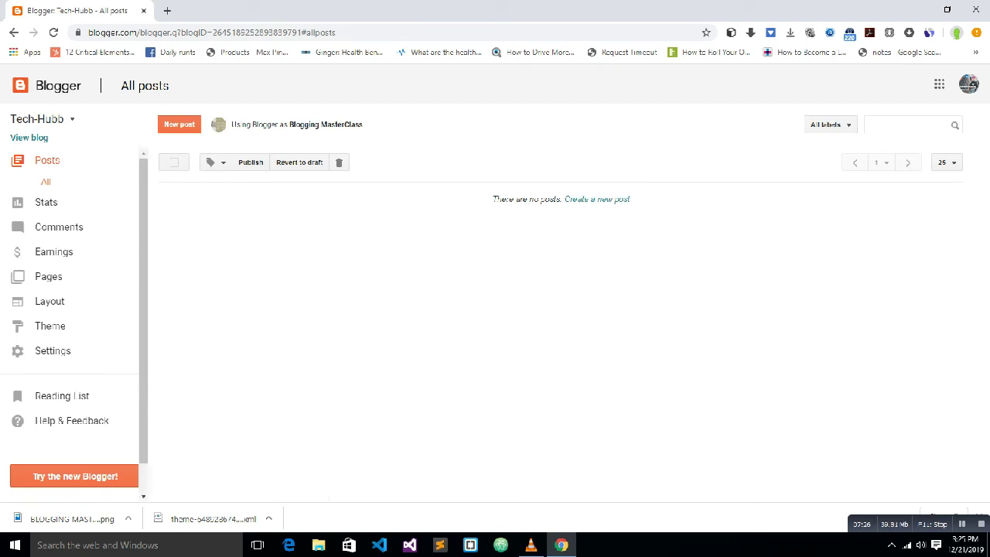
# Scroll over the empty All posts page of the new Tech-Hubb blog.
pyautogui.scroll(-2, 74, 309)
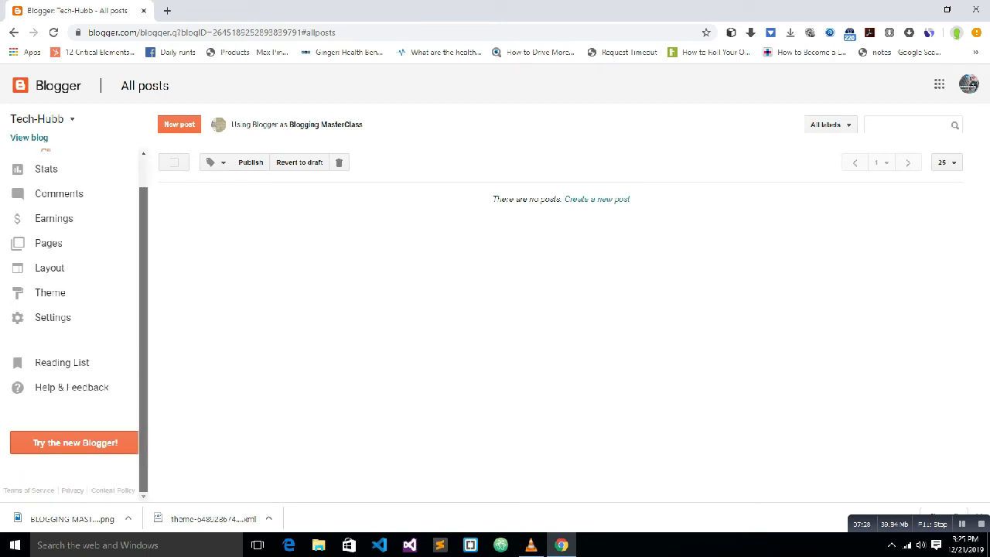
pyautogui.scroll(2, 74, 227)
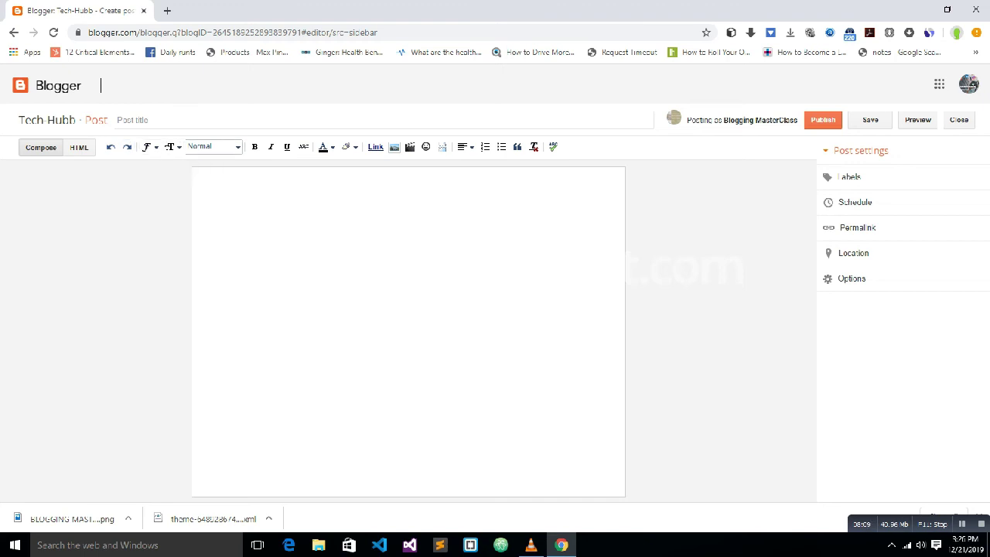
# Enter 'Apple Iphone 8' as the post title and move into the post body.
pyautogui.click(213, 146)
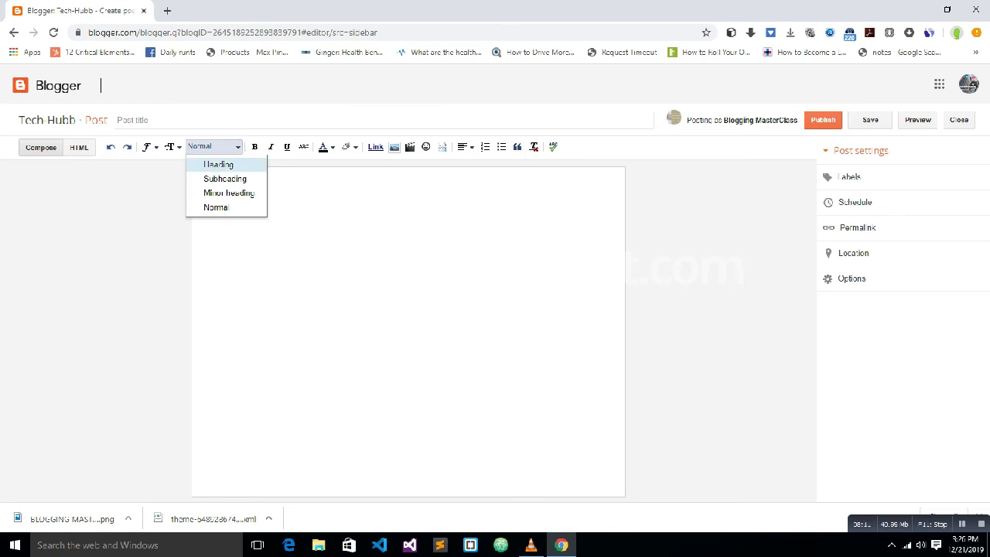
pyautogui.press('Escape')
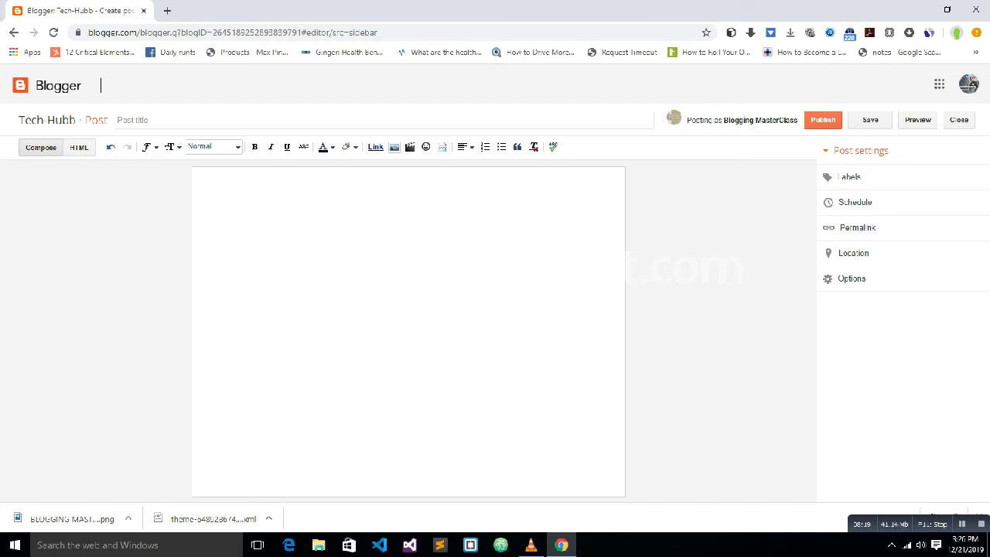
pyautogui.hotkey('shift', 'Tab')
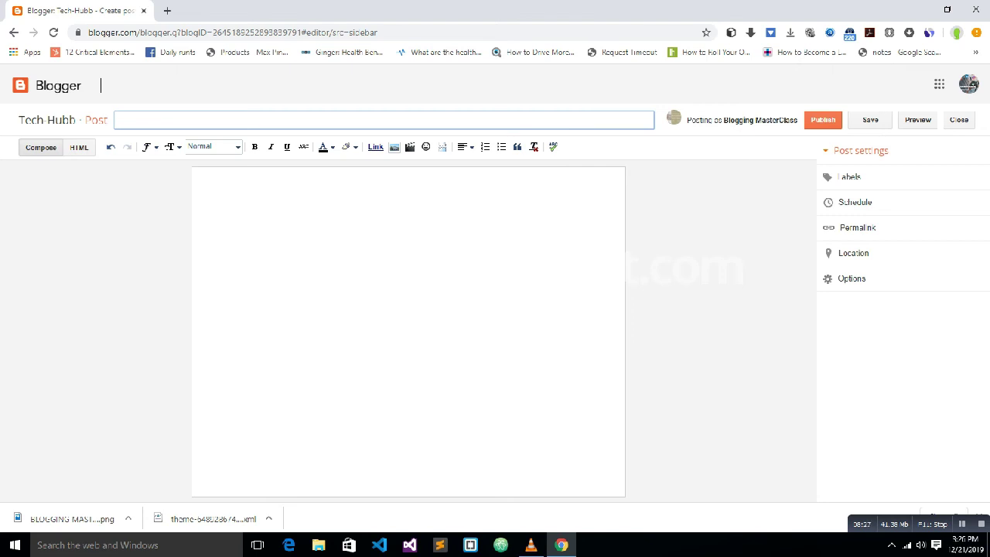
pyautogui.write('Apple I')
pyautogui.write('phon')
pyautogui.write('e 8')
pyautogui.press('Tab')
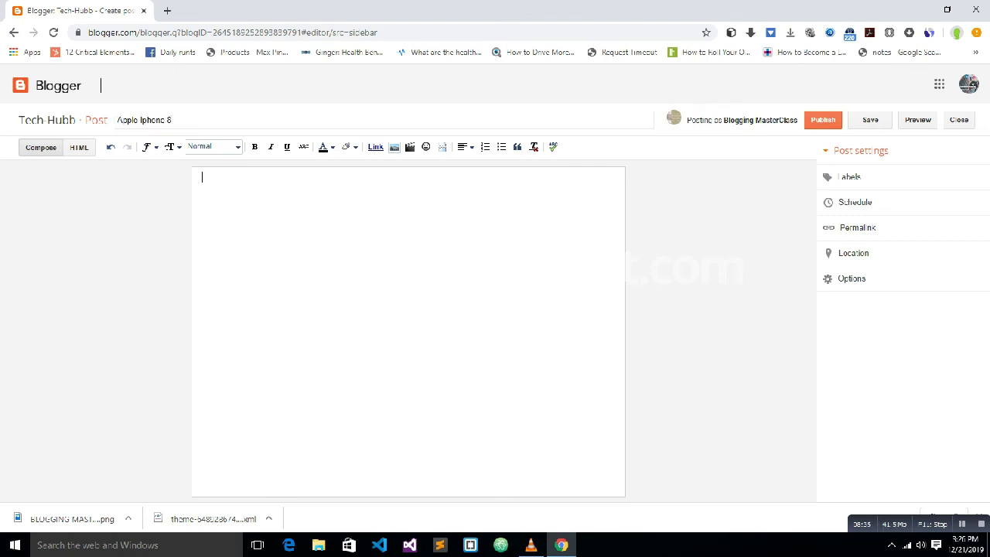
# Upload the BLOGGING MASTER CLASS promo PNG from the Desktop and insert it into the post.
pyautogui.click(394, 146)
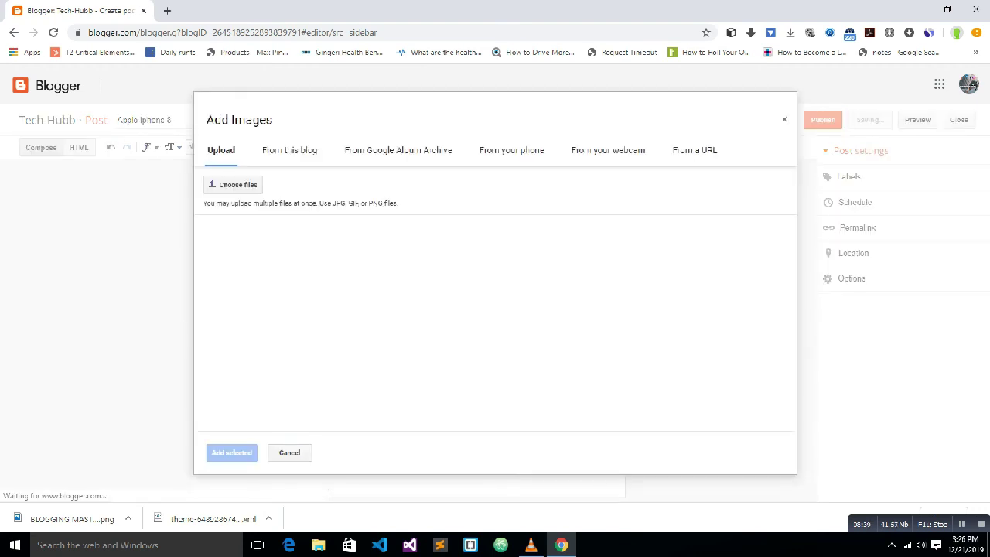
pyautogui.click(233, 184)
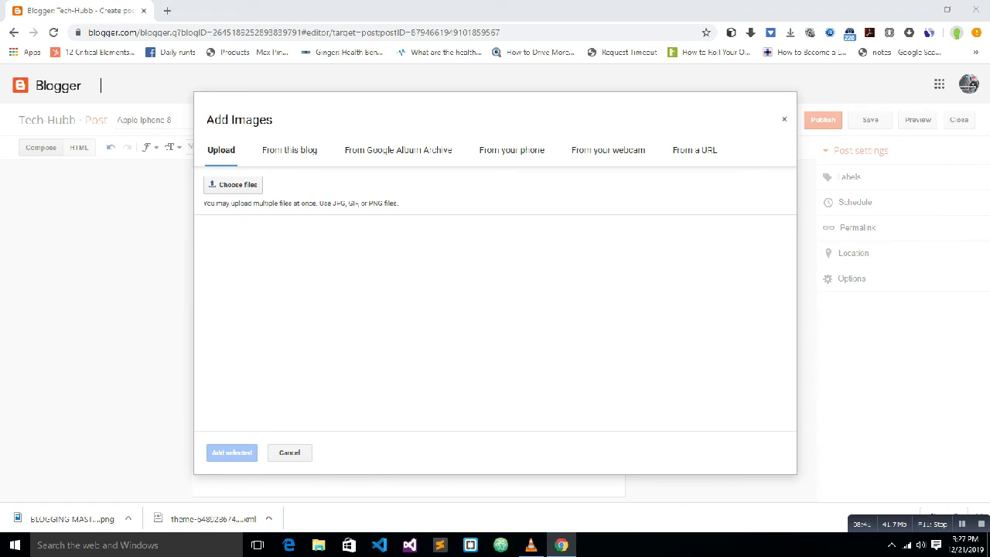
pyautogui.click(145, 193)
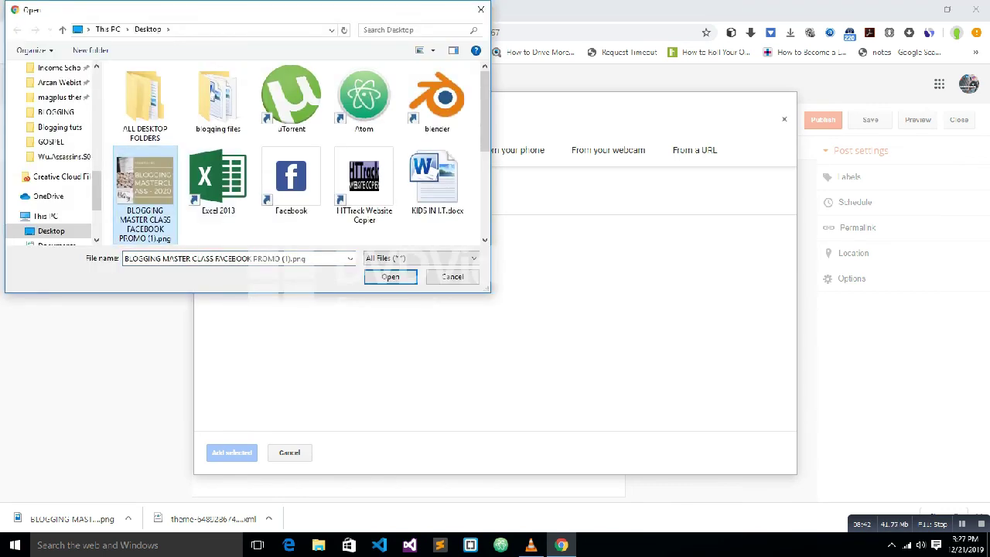
pyautogui.click(390, 276)
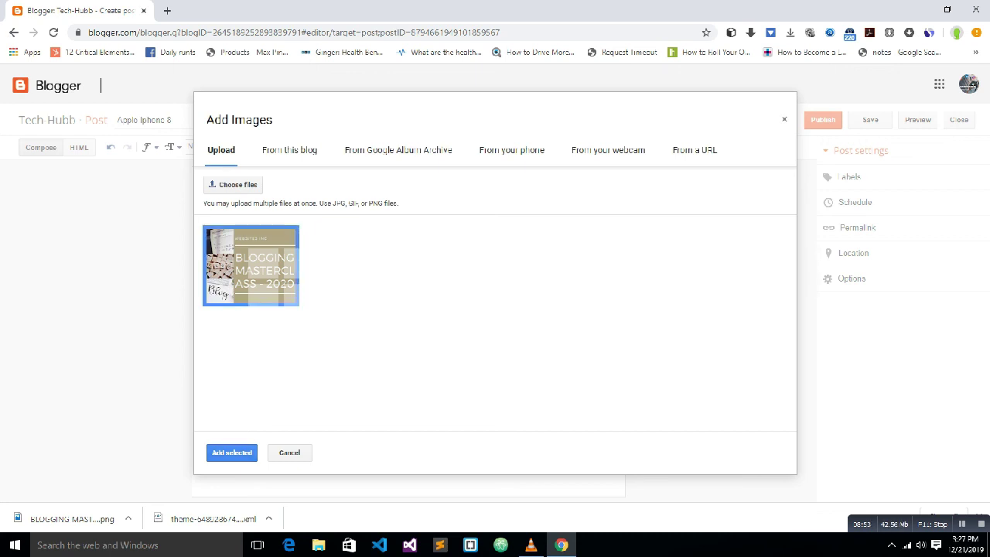
pyautogui.click(231, 452)
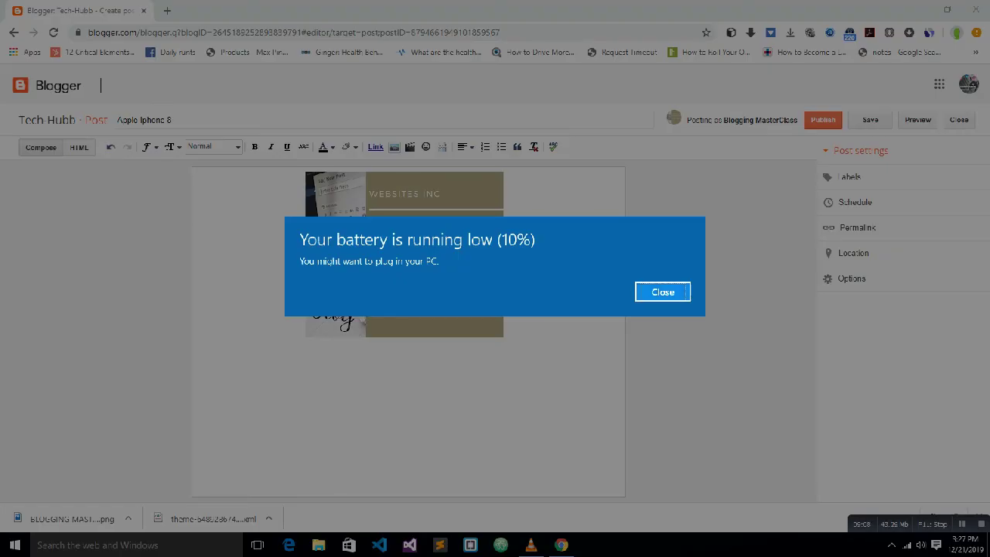
# Dismiss the battery notice and leave just the letter 'a' as body text below the image.
pyautogui.press('Return')
pyautogui.write('https://tech-hubb1.blogspot.com/2019/12/apple-iphone-8.html')
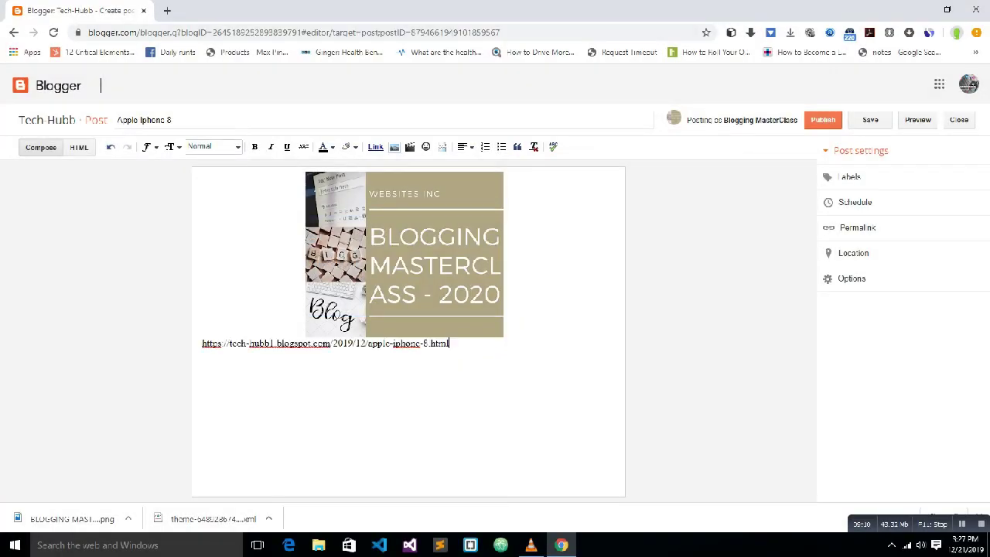
pyautogui.press('BackSpace')
pyautogui.press('BackSpace')
pyautogui.press('BackSpace')
pyautogui.press('BackSpace')
pyautogui.press('BackSpace')
pyautogui.press('BackSpace')
pyautogui.press('BackSpace')
pyautogui.press('BackSpace')
pyautogui.press('BackSpace')
pyautogui.press('BackSpace')
pyautogui.press('BackSpace')
pyautogui.press('BackSpace')
pyautogui.press('BackSpace')
pyautogui.press('BackSpace')
pyautogui.press('BackSpace')
pyautogui.press('BackSpace')
pyautogui.press('BackSpace')
pyautogui.press('BackSpace')
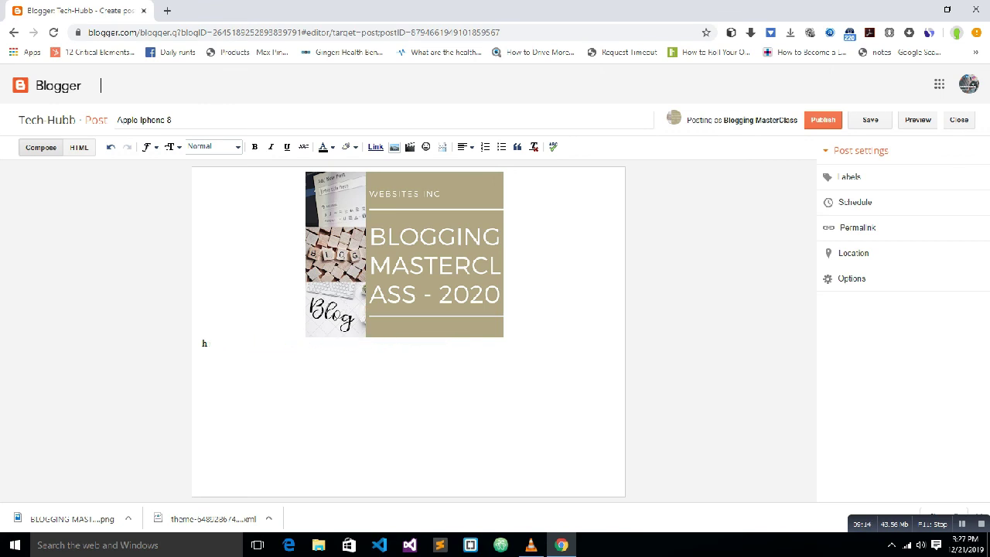
pyautogui.press('BackSpace')
pyautogui.write('amai si')
pyautogui.write('s asng')
pyautogui.write(' adlalfdcfa ad')
pyautogui.press('BackSpace')
pyautogui.press('BackSpace')
pyautogui.press('BackSpace')
pyautogui.press('BackSpace')
pyautogui.press('BackSpace')
pyautogui.press('BackSpace')
pyautogui.press('BackSpace')
pyautogui.press('BackSpace')
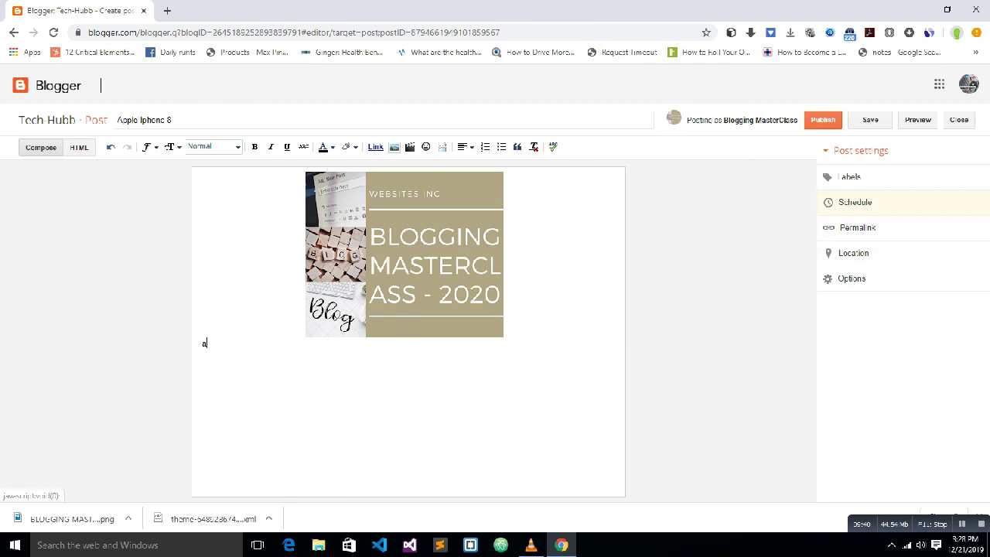
# Check the Apple Iphone 8 post's Schedule setting and leave it on Automatic.
pyautogui.click(854, 202)
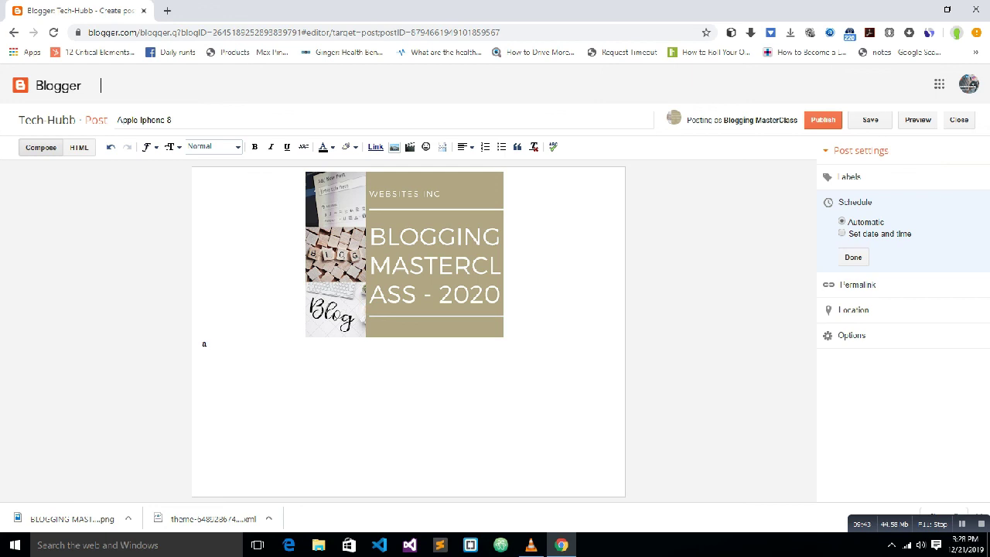
pyautogui.click(853, 256)
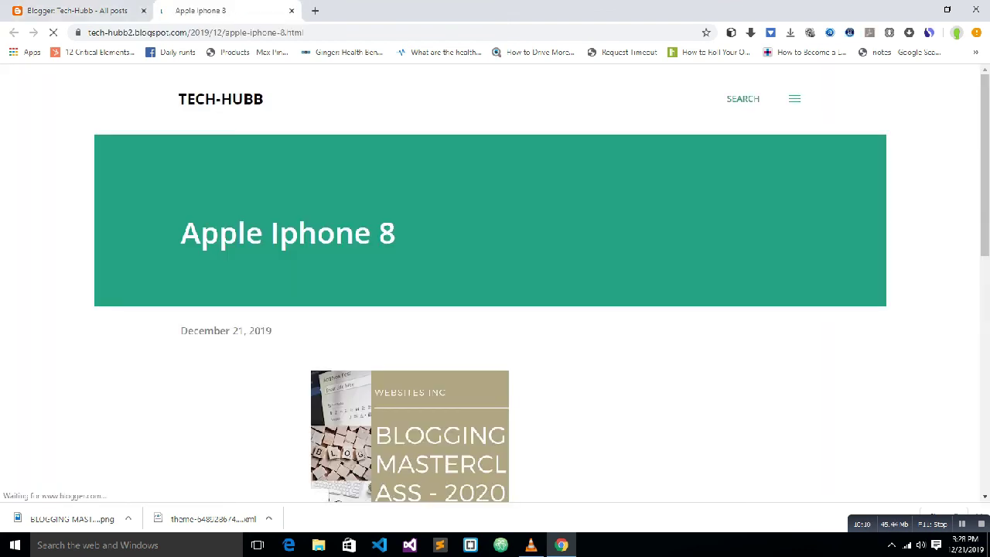
# Scroll through the live Apple Iphone 8 post and open, then dismiss, its sharing options.
pyautogui.scroll(-2, 495, 310)
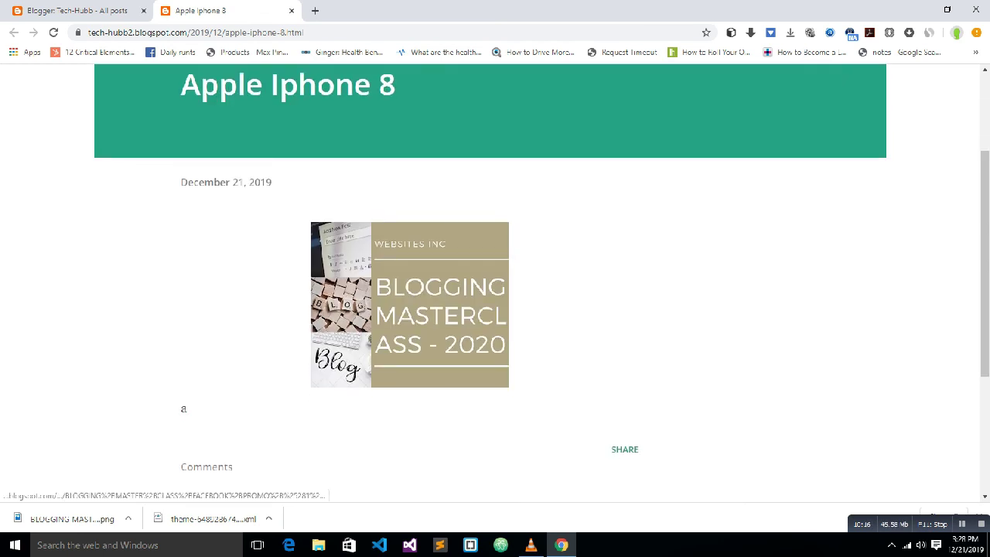
pyautogui.moveTo(985, 263); pyautogui.dragTo(985, 333)
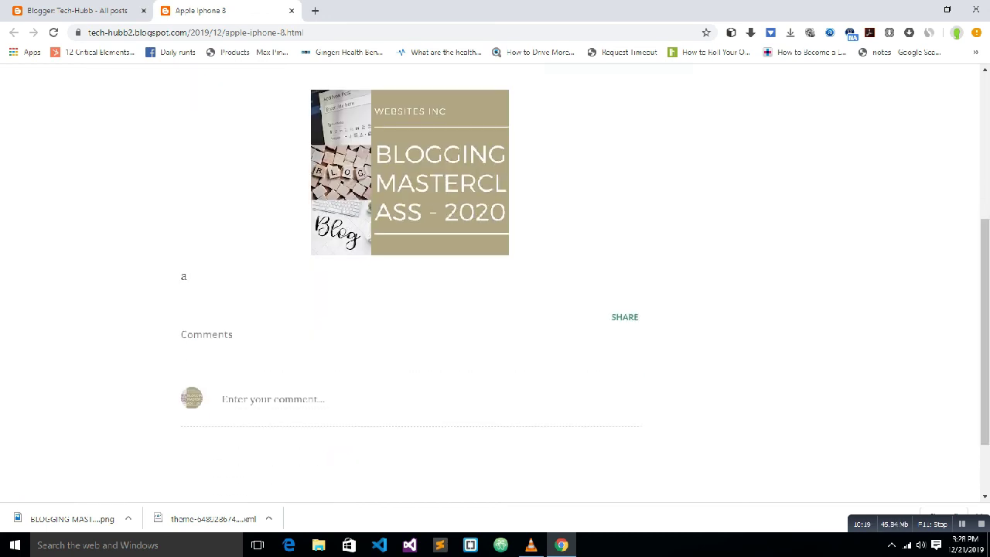
pyautogui.click(624, 316)
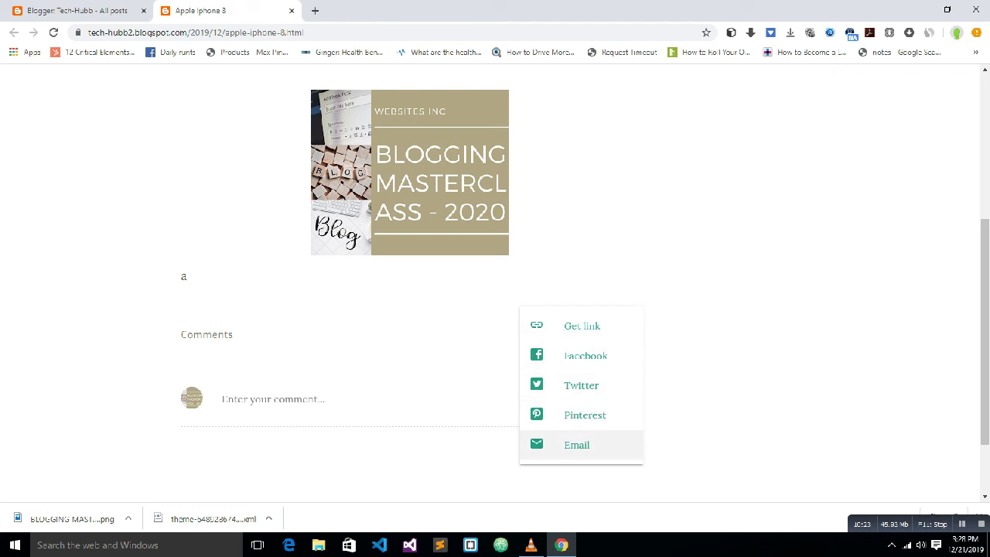
pyautogui.press('Escape')
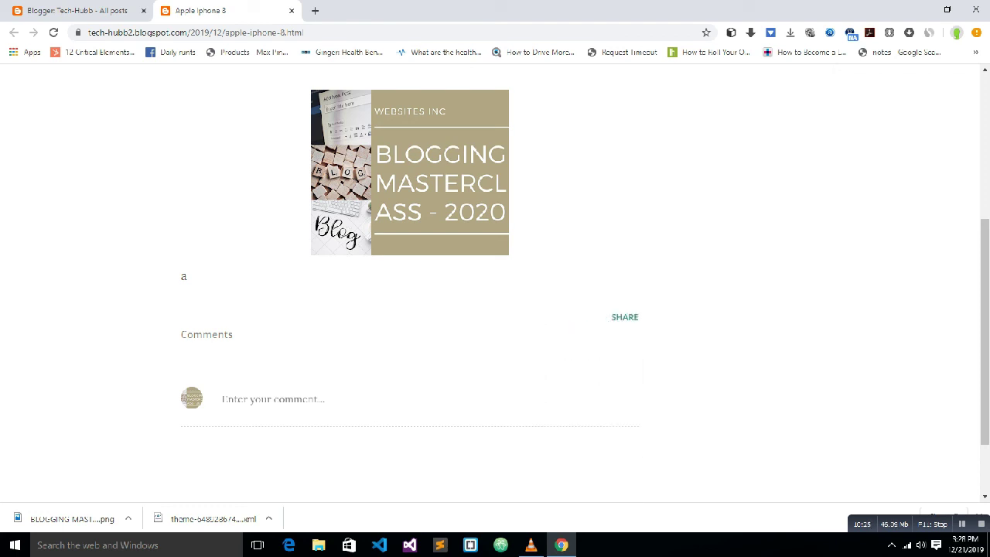
# Try the post's comment box, jump back to the top, and return to the All posts tab.
pyautogui.scroll(-3, 495, 278)
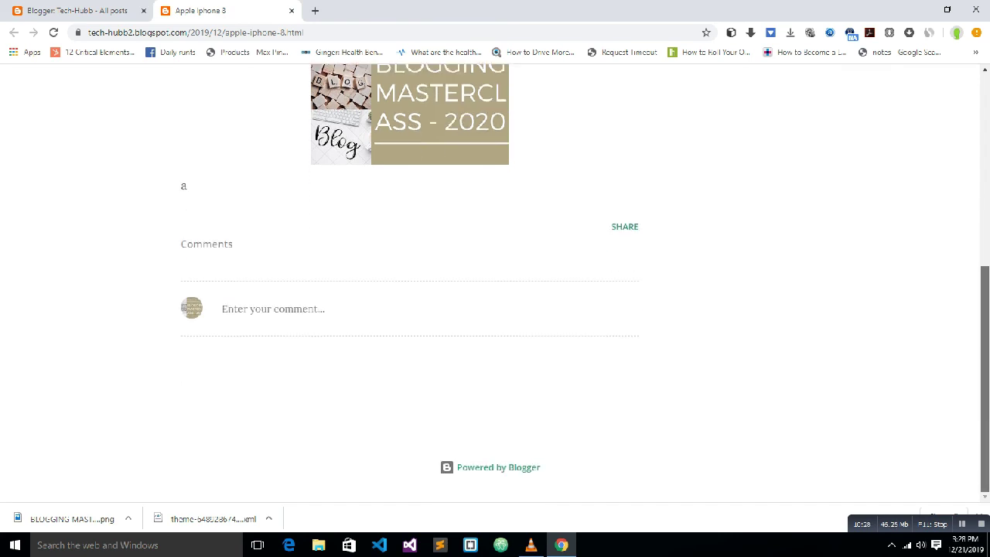
pyautogui.click(272, 307)
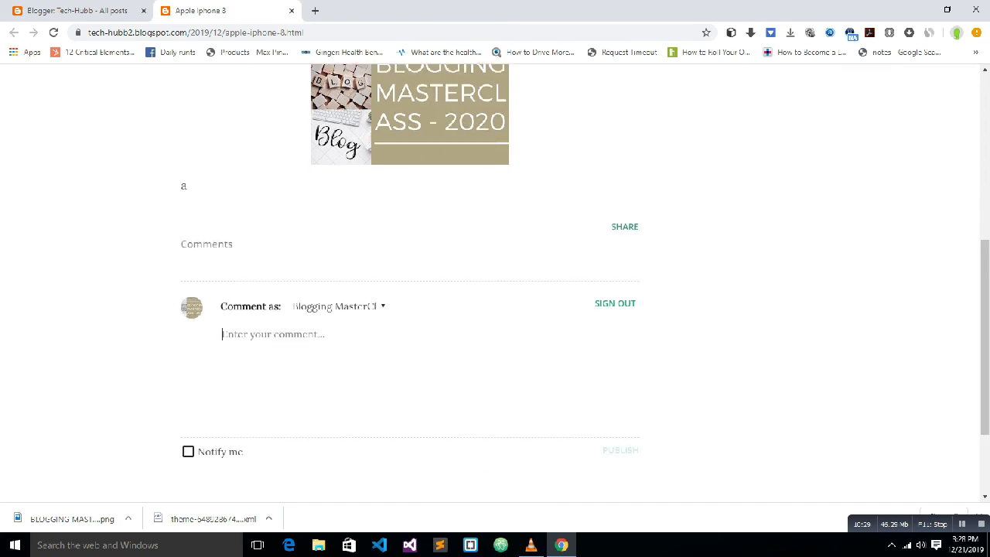
pyautogui.press('Home')
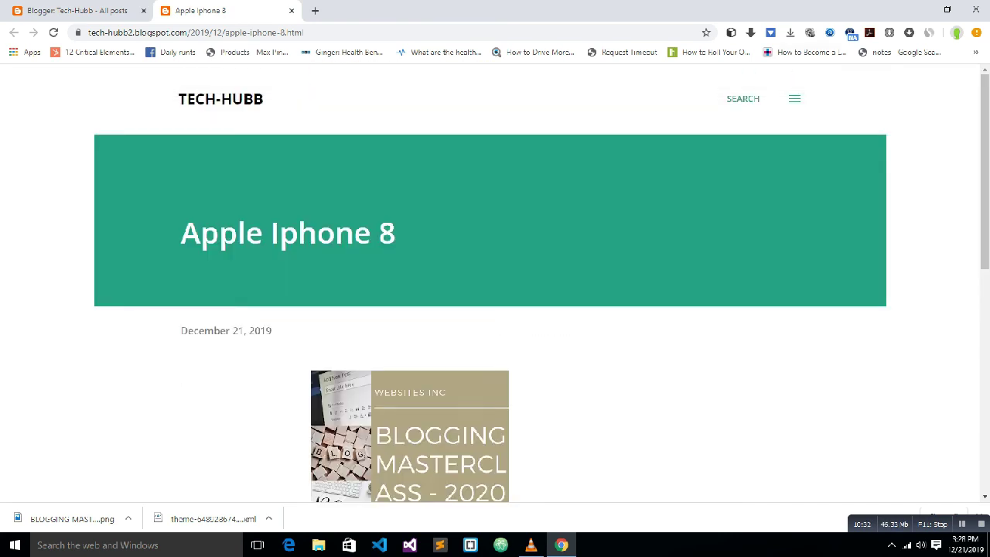
pyautogui.click(77, 10)
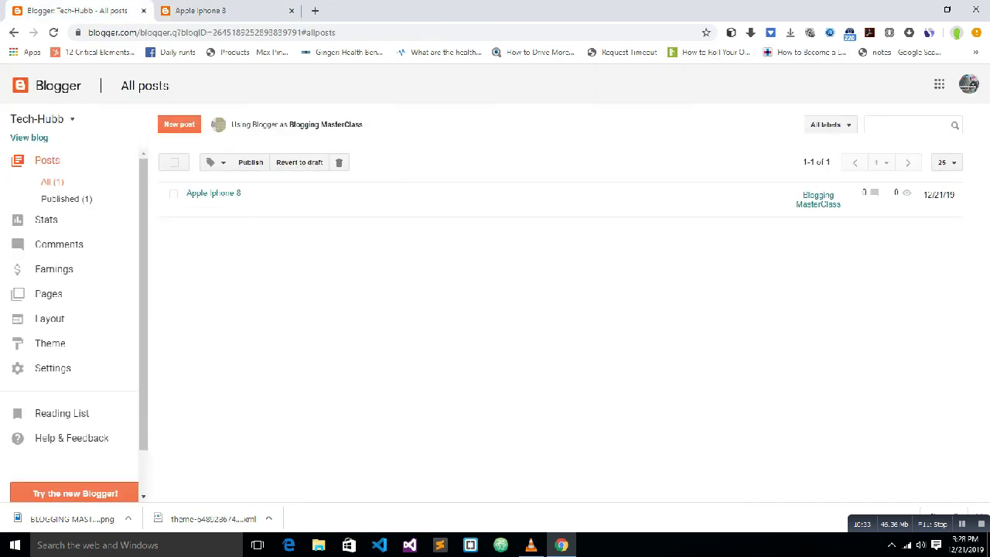